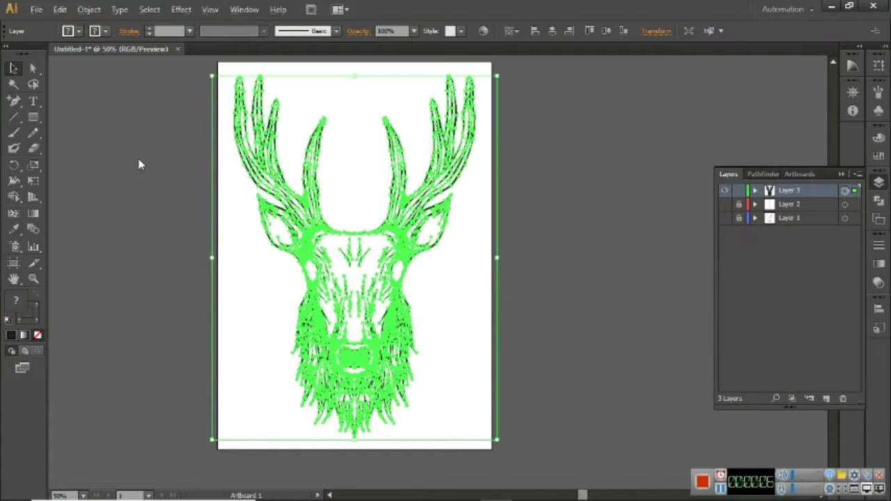
Switch the side panel to Pathfinder while the traced deer on Layer 3 stays selected.
left_click(760, 174)
Expand the traced deer's fill and stroke into shapes and ungroup them.
left_click(89, 9)
left_click(109, 147)
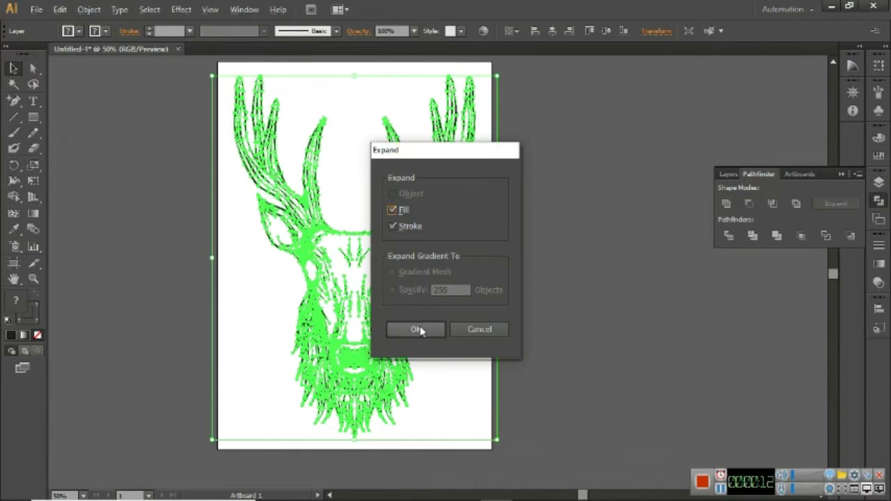
left_click(420, 330)
left_click(89, 9)
key("Escape")
right_click(471, 262)
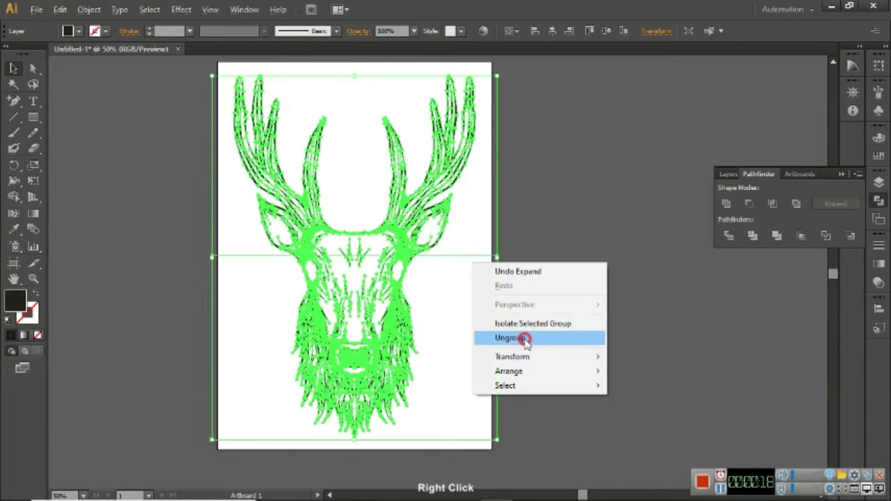
left_click(520, 338)
Delete the stray horizontal line across the page.
right_click(476, 258)
right_click(462, 237)
key("Escape")
right_click(453, 320)
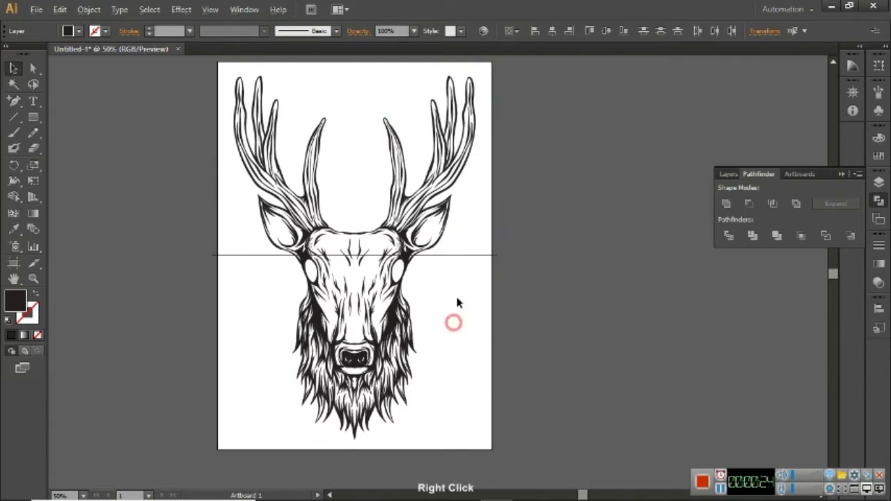
left_click(480, 256)
key("Delete")
Divide all the artwork with Pathfinder, ungroup the pieces and deselect.
key("ctrl+a")
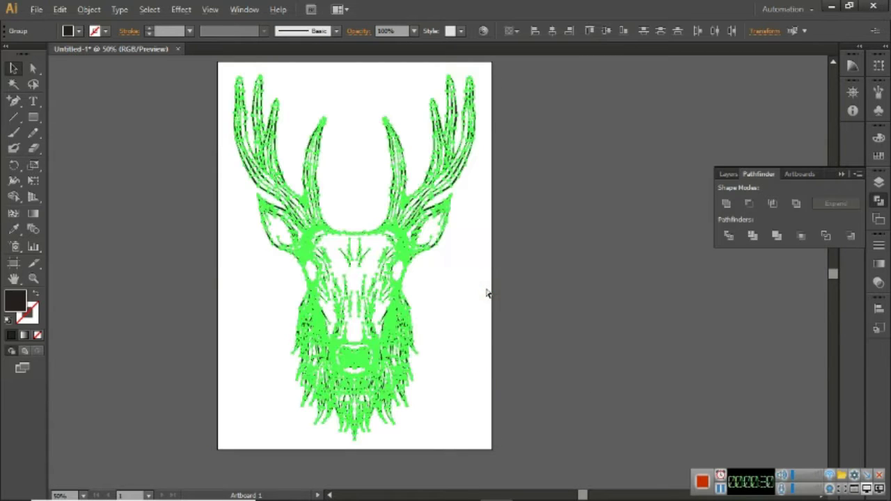
left_click(729, 236)
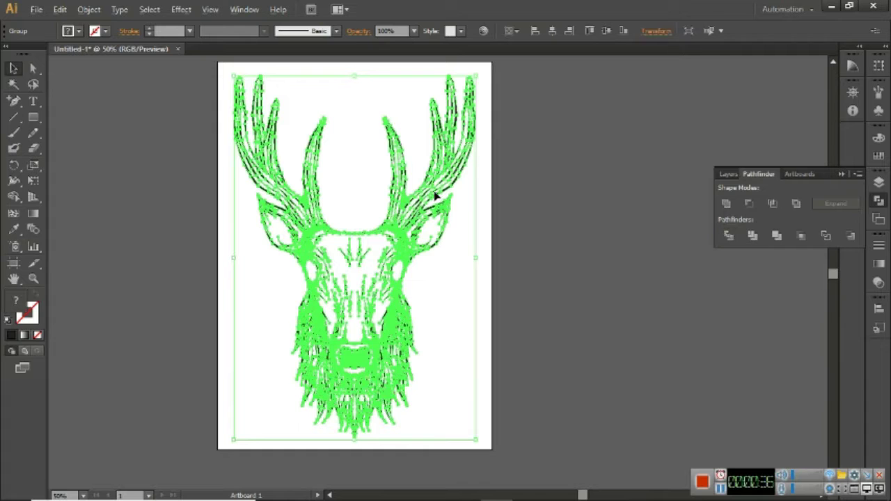
right_click(437, 208)
left_click(510, 285)
left_click(436, 244)
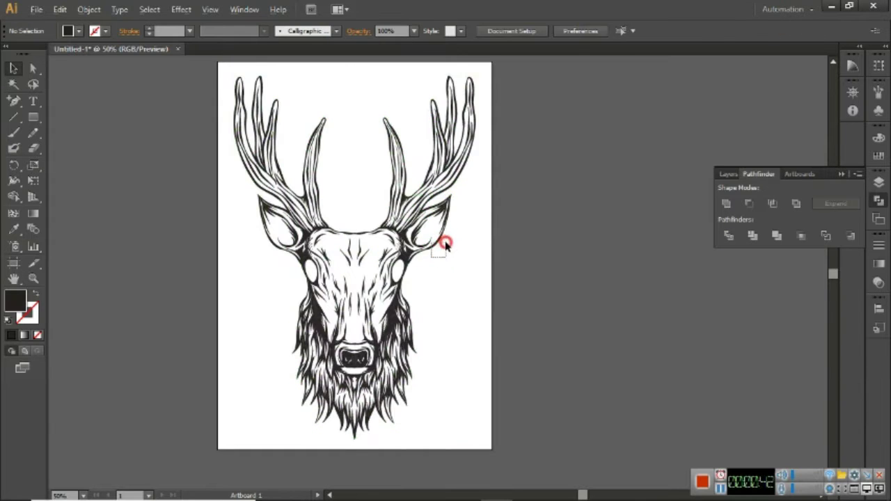
Select all white inner pieces by same fill, group them and fill them taupe brown.
left_click_drag(445, 243, 446, 245)
left_click(150, 9)
mouse_move(166, 134)
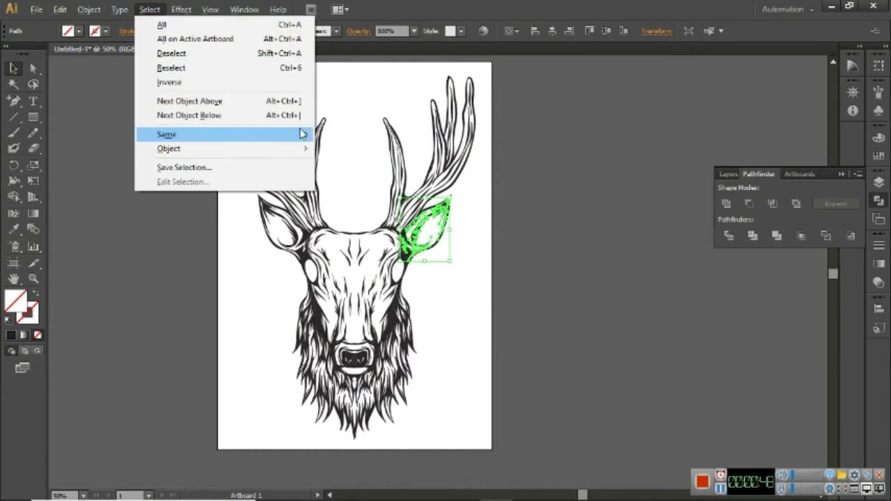
left_click(378, 196)
key("ctrl+g")
left_click(78, 31)
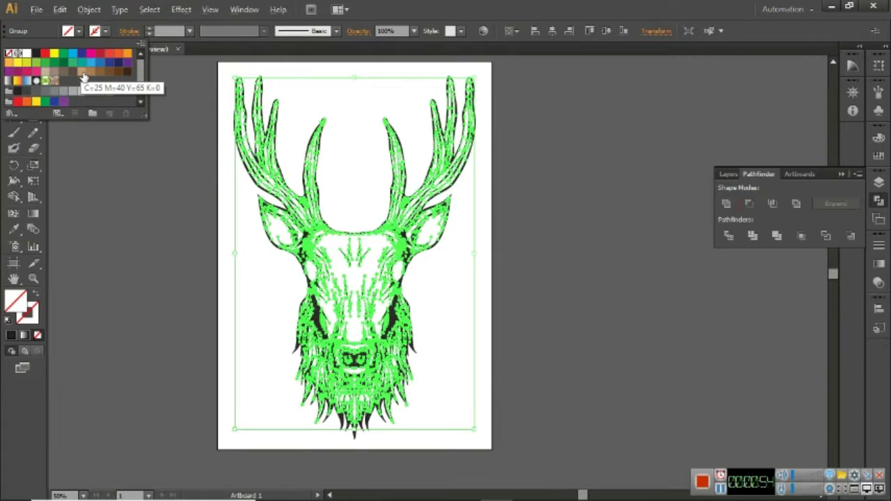
left_click(63, 72)
left_click(118, 237)
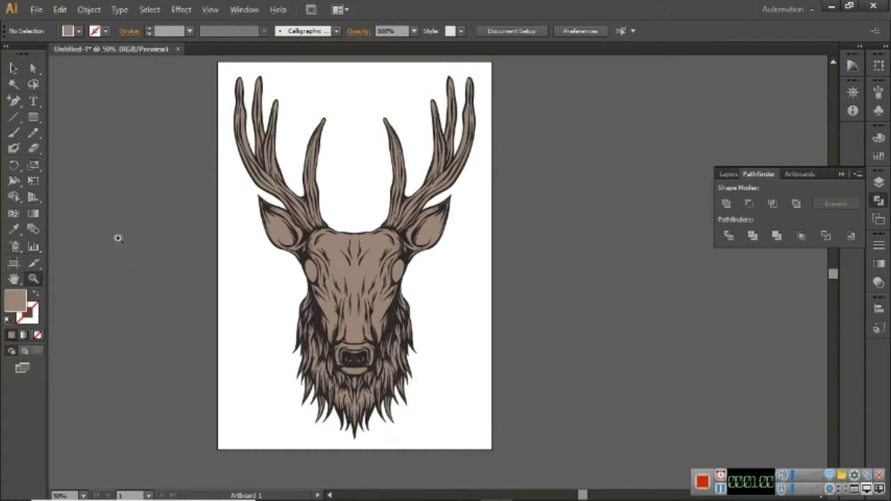
Select all black outline pieces by same fill and unite them into one shape.
key("z")
left_click(428, 362, "alt")
left_click(432, 205)
left_click(13, 68)
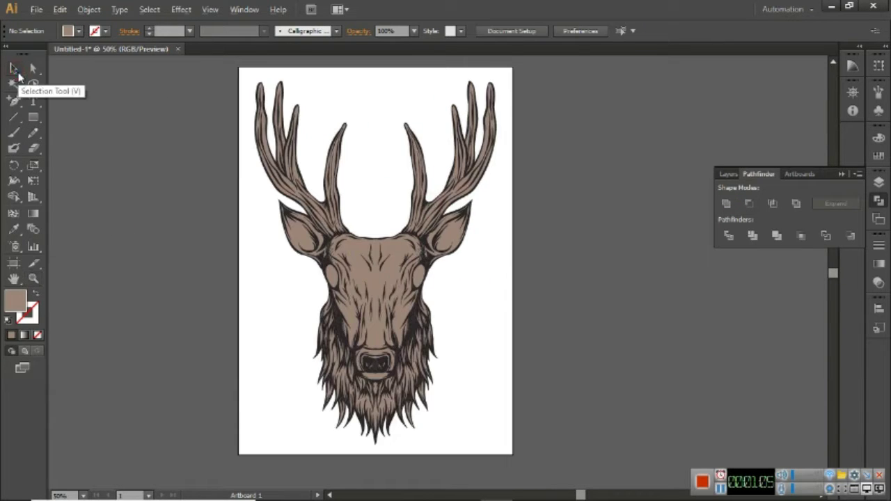
left_click(415, 316)
left_click(149, 9)
left_click(365, 190)
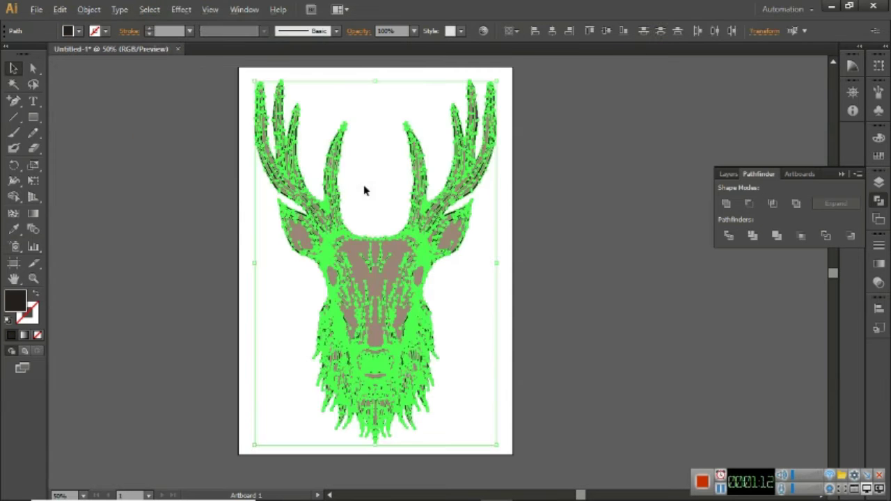
left_click(727, 204)
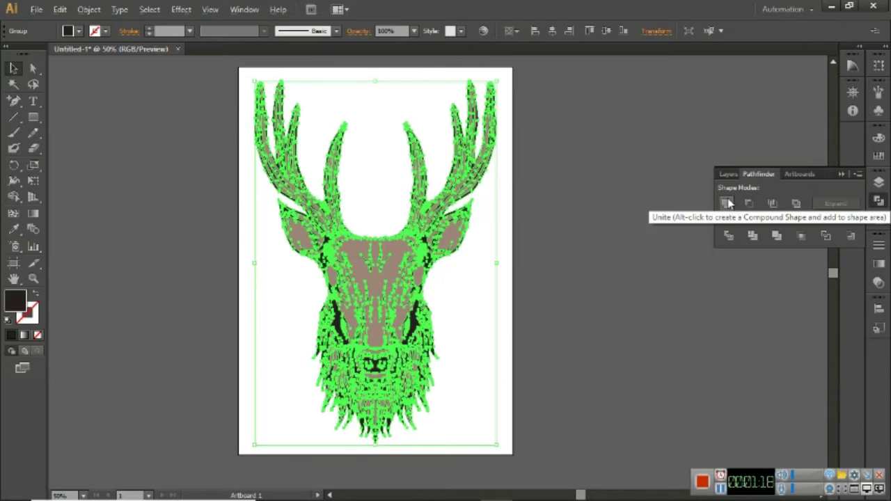
left_click(499, 313)
left_click(421, 277)
Fill both deer eyes with the light grey (K=10) swatch inside the group.
double_click(421, 276)
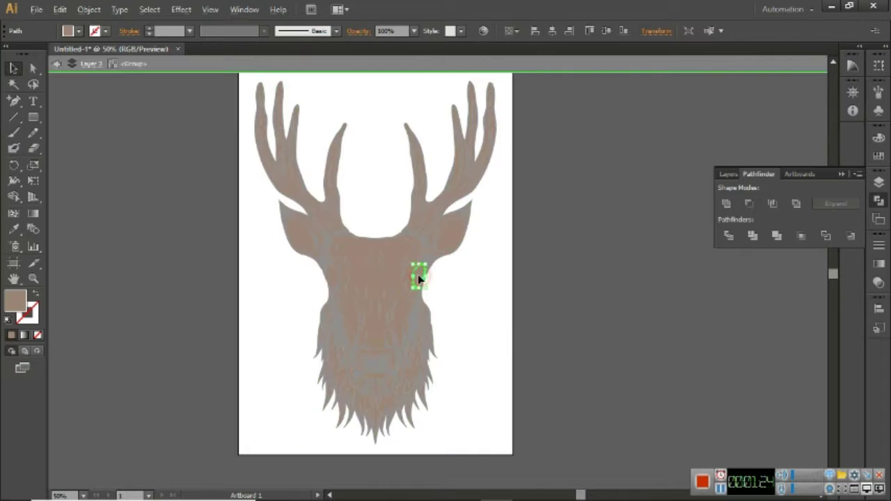
left_click(330, 274, "shift")
left_click(78, 31)
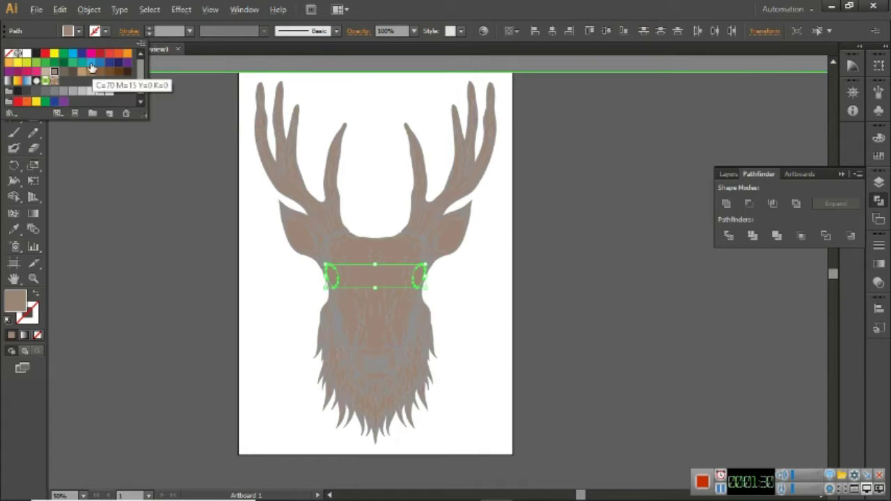
left_click(91, 62)
double_click(227, 262)
key("ctrl+z")
left_click(79, 31)
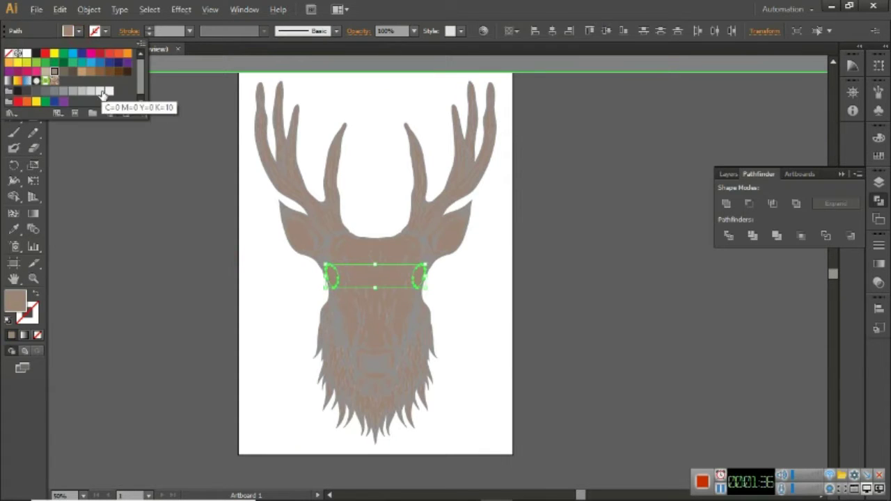
left_click(103, 98)
left_click(251, 299)
double_click(268, 284)
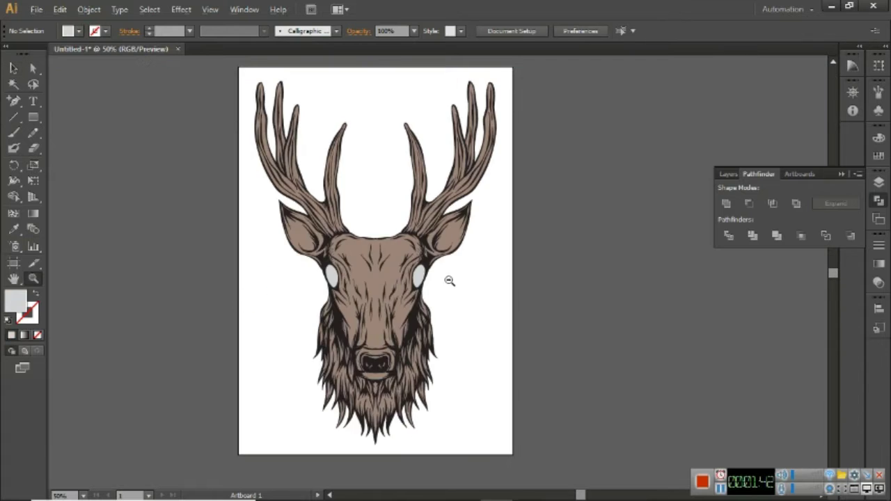
Fill the deer's antlers with a beige swatch inside the group.
scroll(449, 281, "up", 2)
double_click(407, 334)
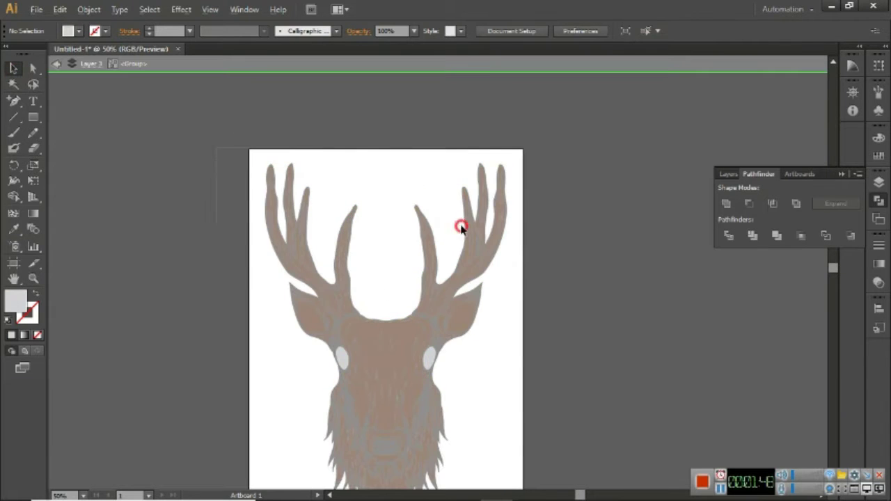
left_click(462, 226)
left_click(76, 31)
left_click(44, 75)
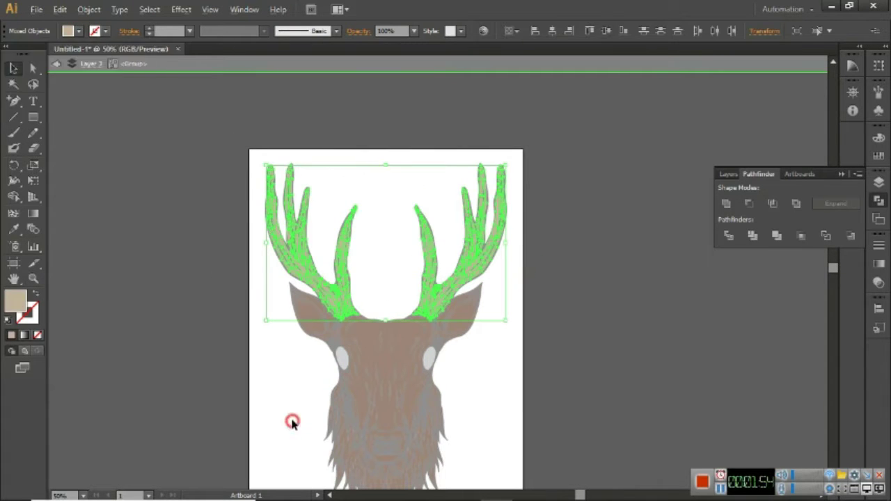
double_click(293, 420)
key("z")
left_click(446, 368, "alt")
left_click(447, 209, "alt")
left_click(438, 258)
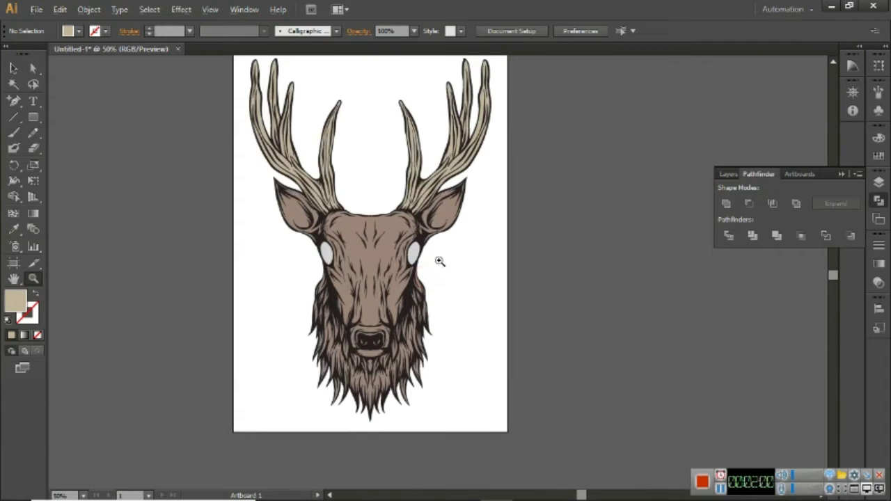
Add new layers, moving a deer group into Layer 4 and creating Layer 5 for strokes.
left_click(422, 274)
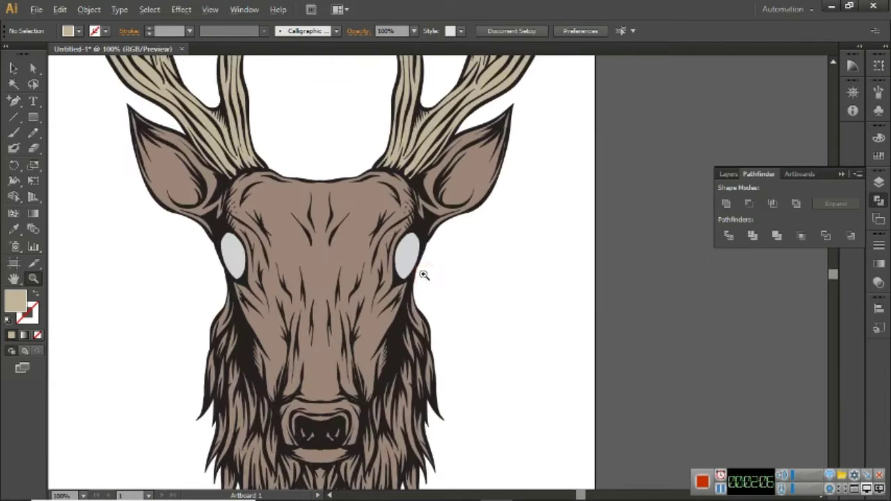
left_click(727, 174)
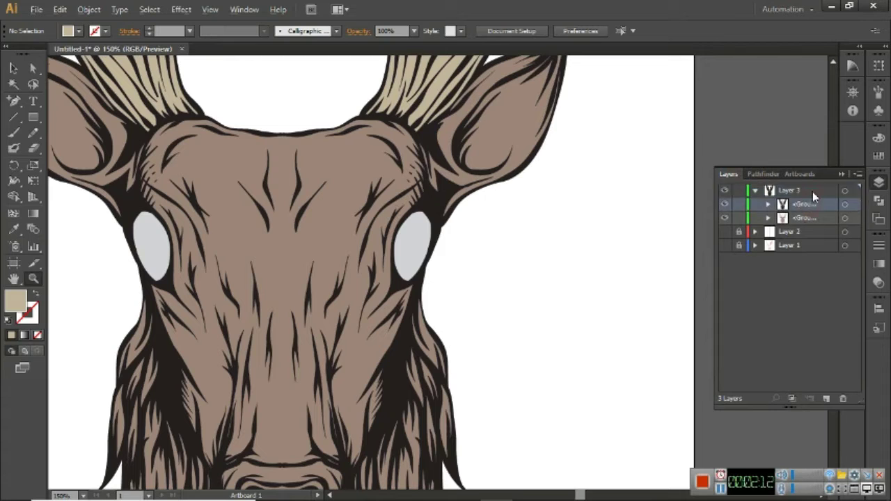
key("ctrl+l")
left_click(795, 189)
left_click_drag(794, 190, 795, 191)
left_click(826, 398)
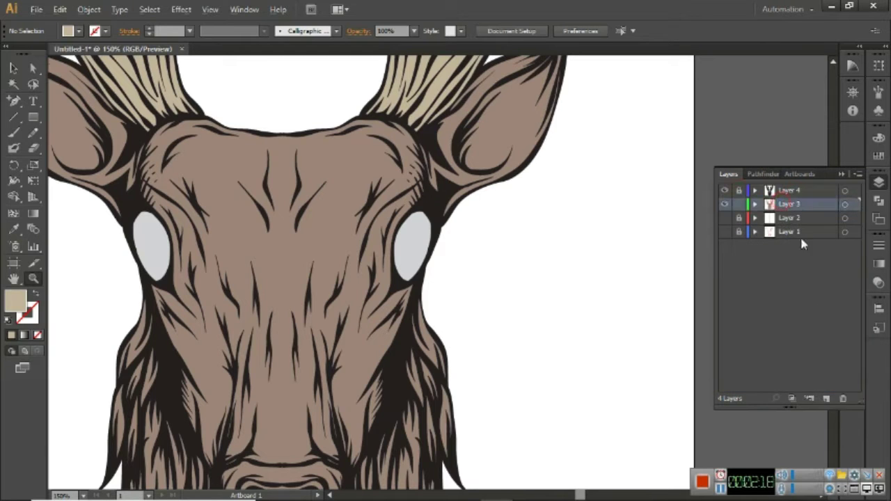
Paint a grey shadow stroke along the eye edge with a uniform brush.
left_click(414, 237)
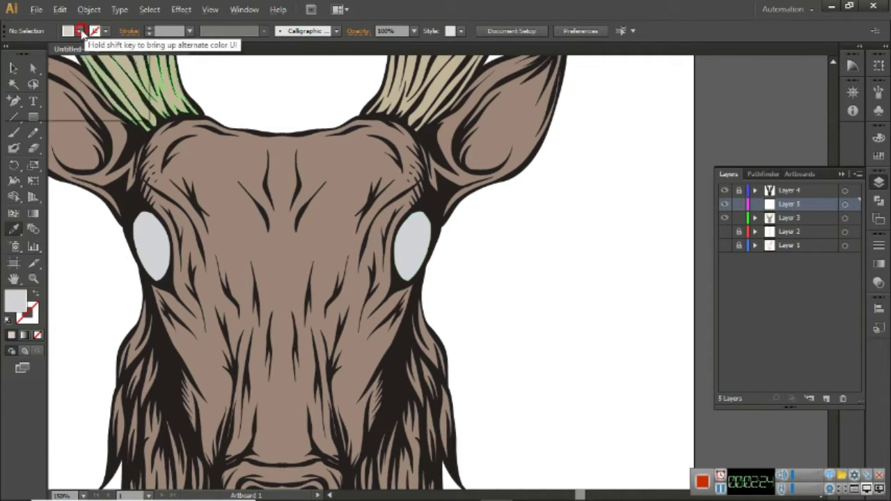
left_click(68, 30)
left_click(75, 94)
key("b")
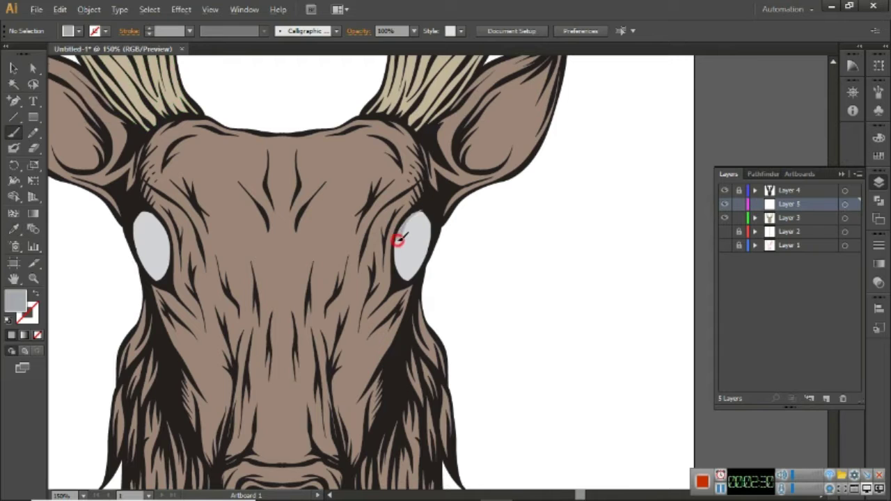
key("ctrl+plus")
left_click(336, 31)
left_click(240, 78)
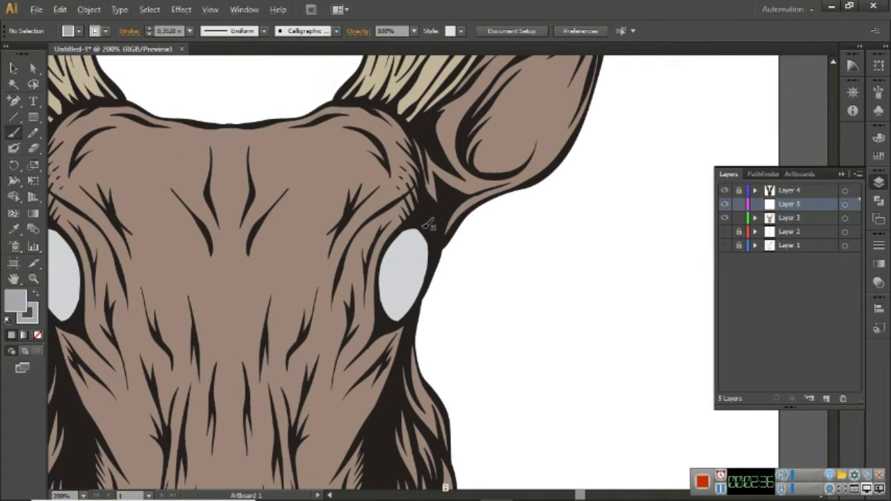
left_click_drag(426, 233, 408, 295)
Paint a light highlight stroke on the deer's right nostril.
key("z")
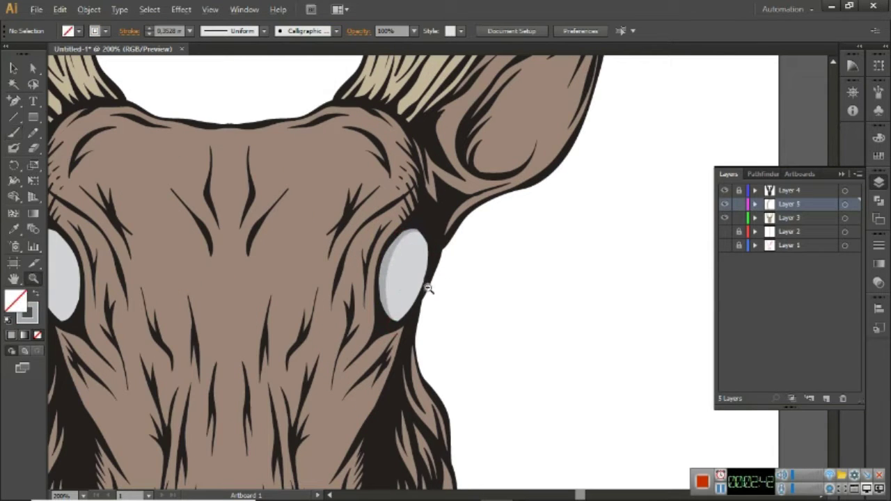
left_click(467, 263, "alt")
left_click(424, 263)
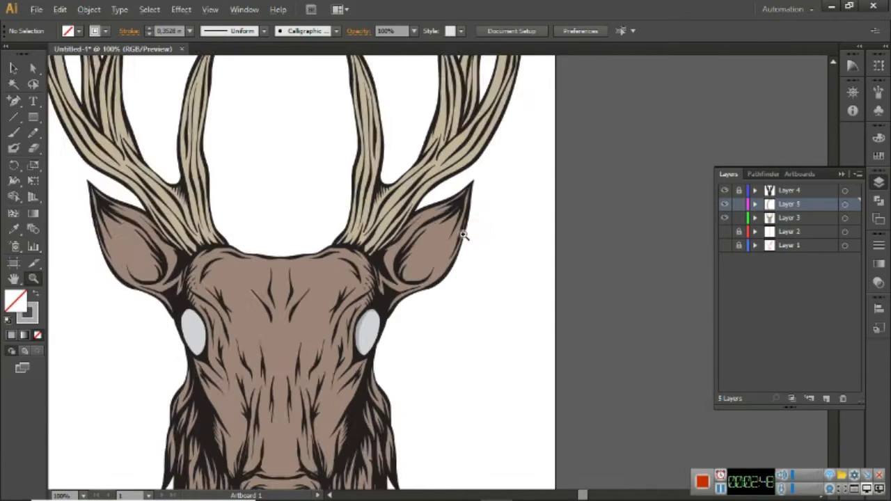
left_click(461, 237, "alt")
left_click(401, 351)
left_click(387, 397)
left_click(387, 397)
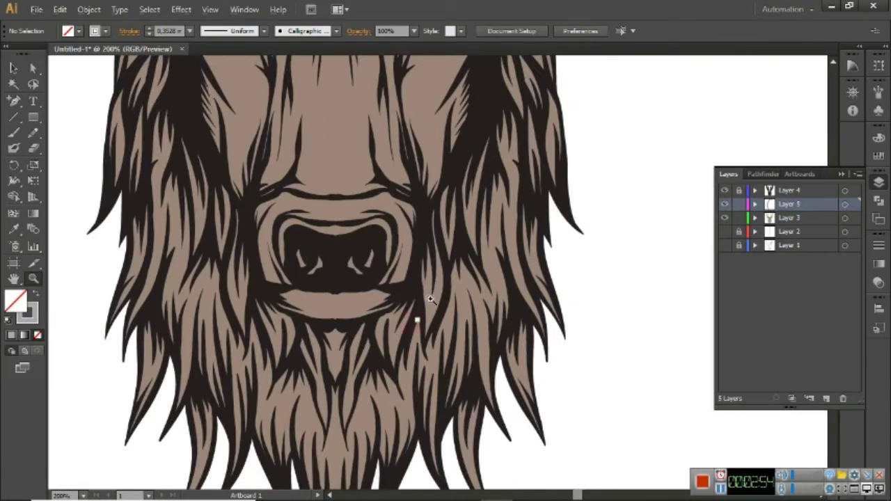
key("b")
left_click_drag(369, 263, 351, 271)
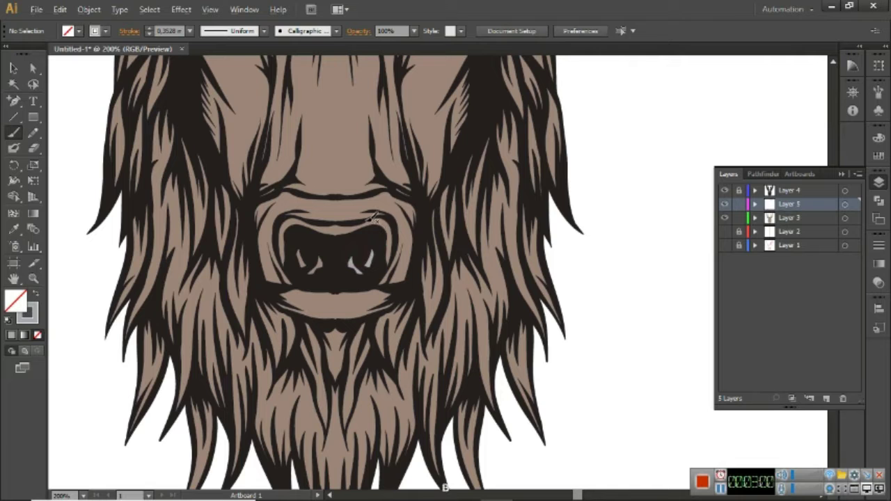
Zoom out to show the whole deer head.
key("z")
left_click(459, 222, "alt")
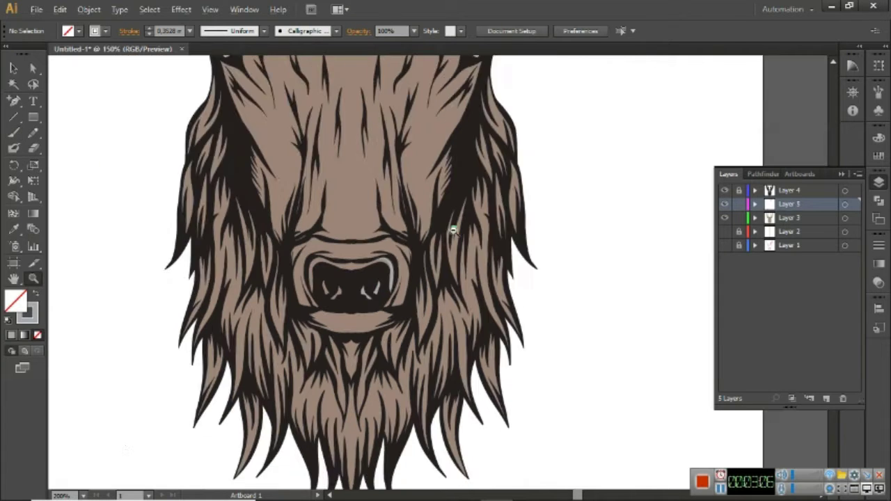
left_click(456, 226)
left_click(448, 226, "alt")
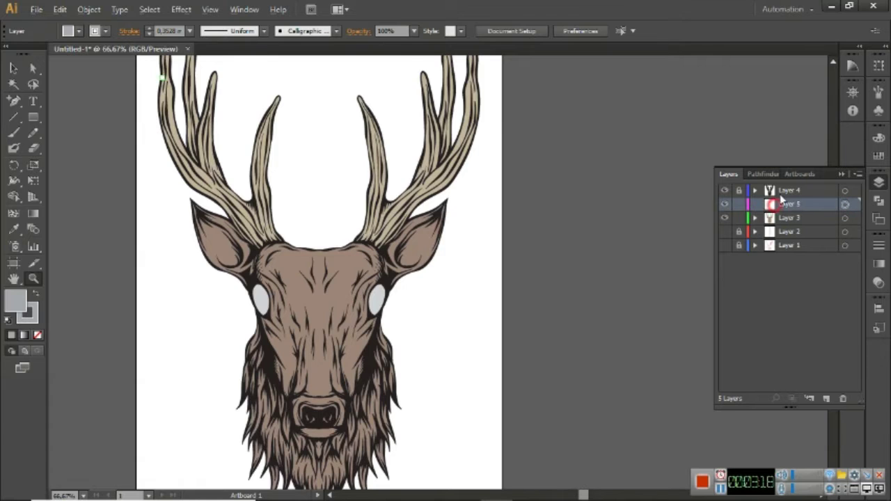
Draw a horizontal line across the artboard and centre it.
left_click(15, 117)
left_click_drag(131, 299, 511, 300)
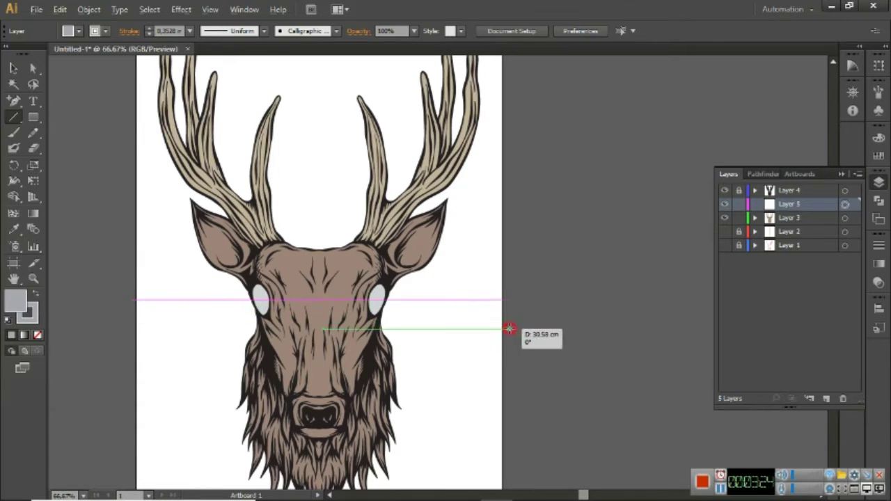
left_click(16, 66)
left_click(604, 31)
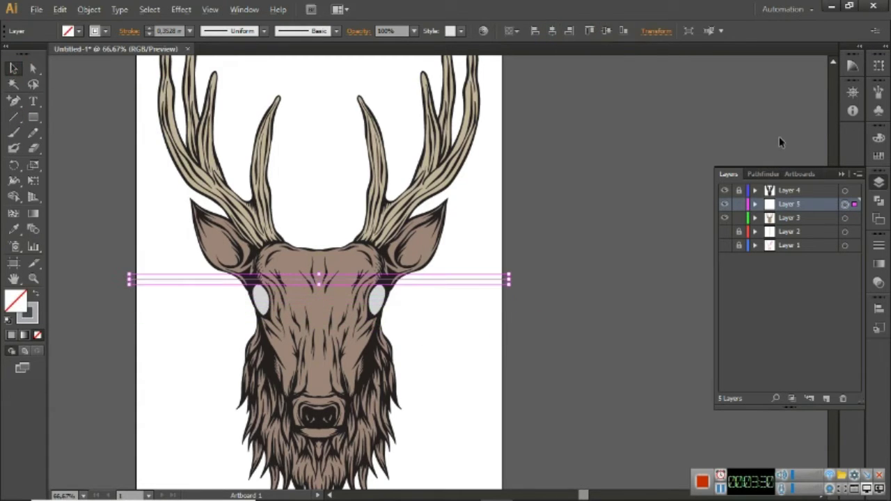
Apply a Transform effect to the line with Reflect X and 1 copy.
left_click(180, 9)
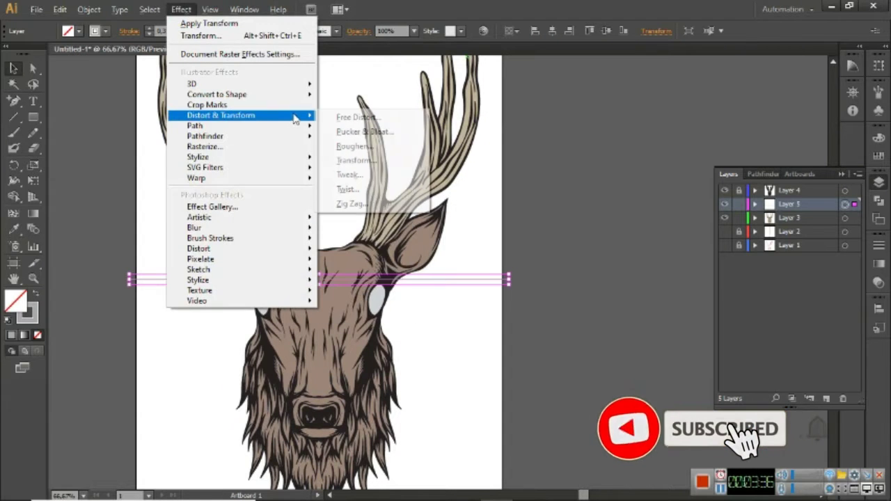
left_click(367, 162)
left_click(703, 394)
type("1")
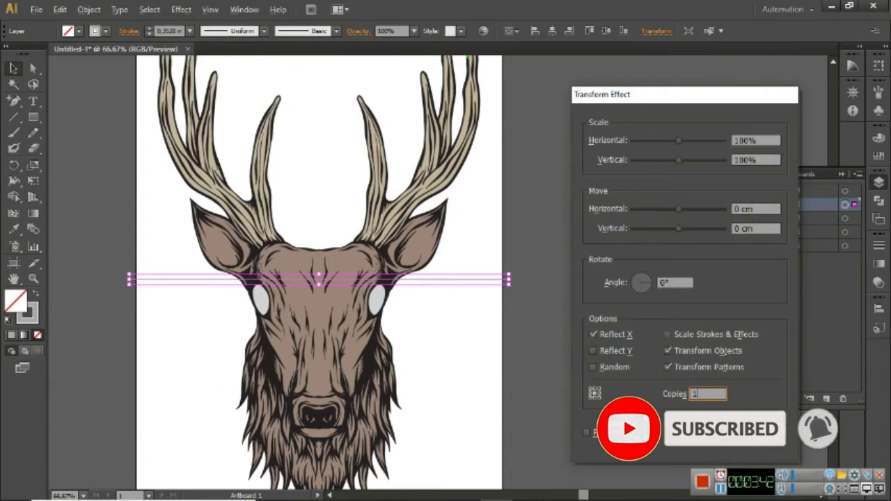
key("Return")
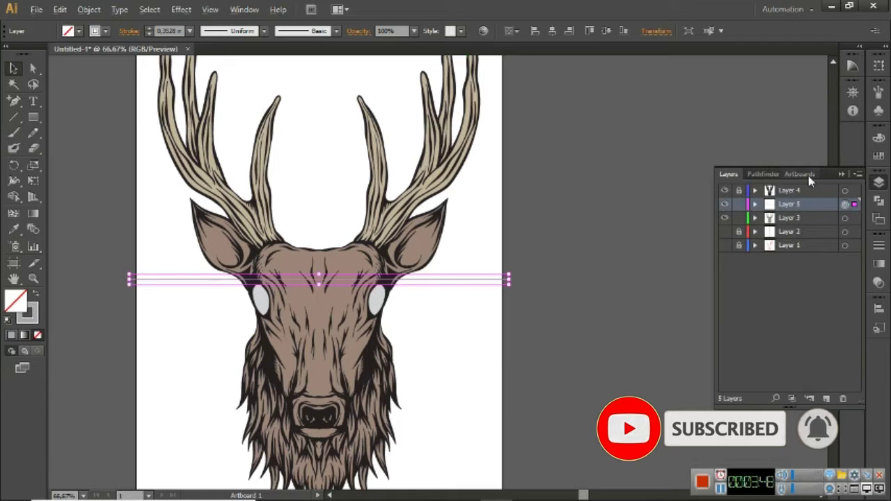
key("b")
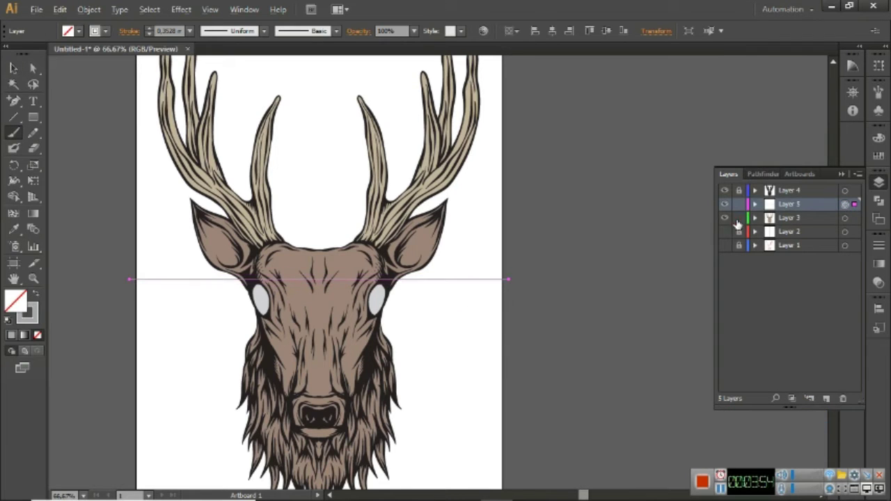
left_click(753, 204)
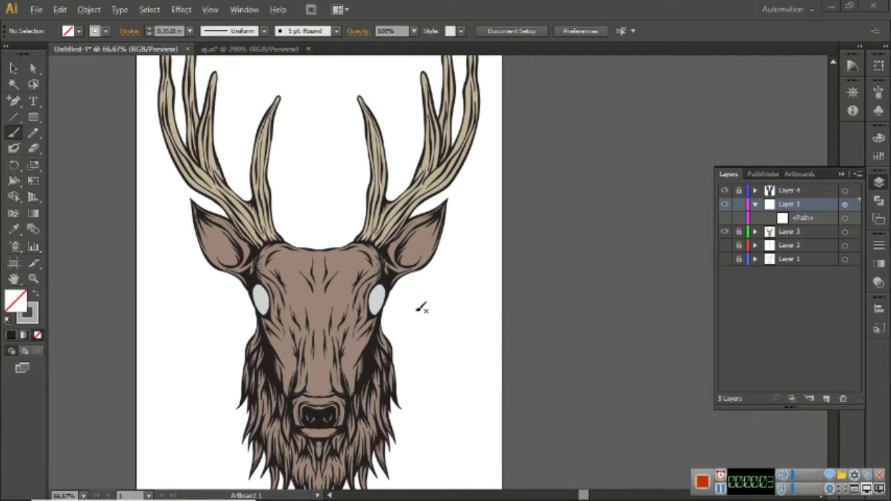
Paint a grey shading stroke beside the eye with the Calligraphic brush.
left_click(313, 327)
left_click(460, 318)
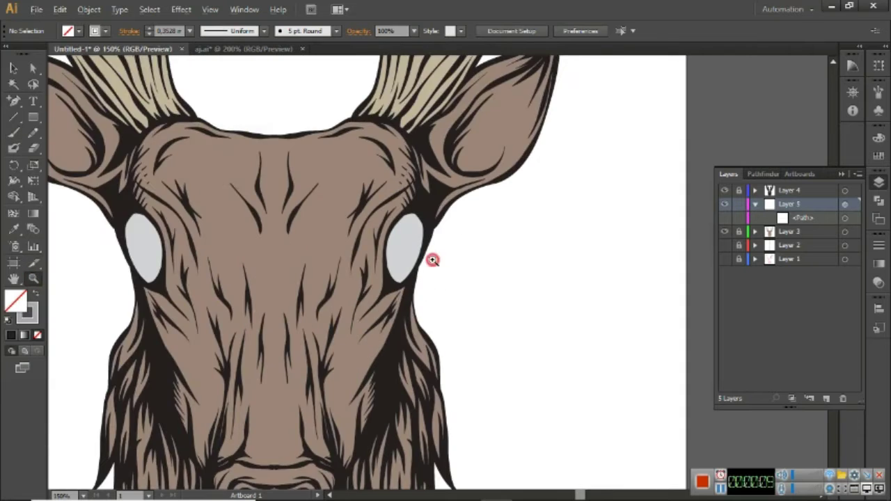
left_click(431, 254)
left_click(336, 31)
left_click(220, 61)
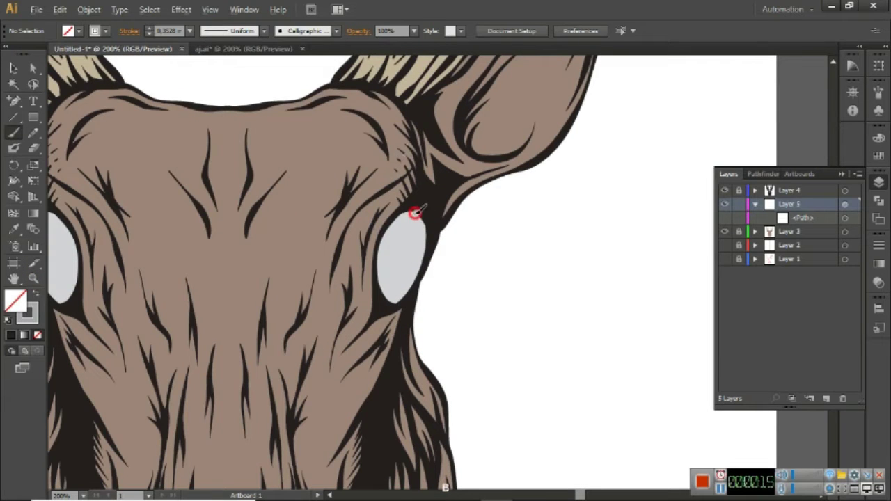
left_click_drag(394, 304, 395, 304)
key("ctrl+minus")
key("ctrl+minus")
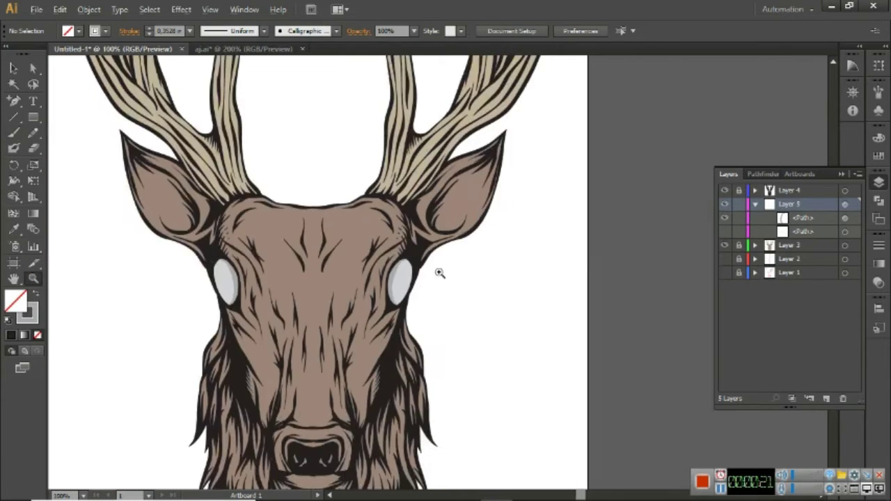
key("ctrl+plus")
key("ctrl+minus")
key("ctrl+minus")
left_click(460, 310)
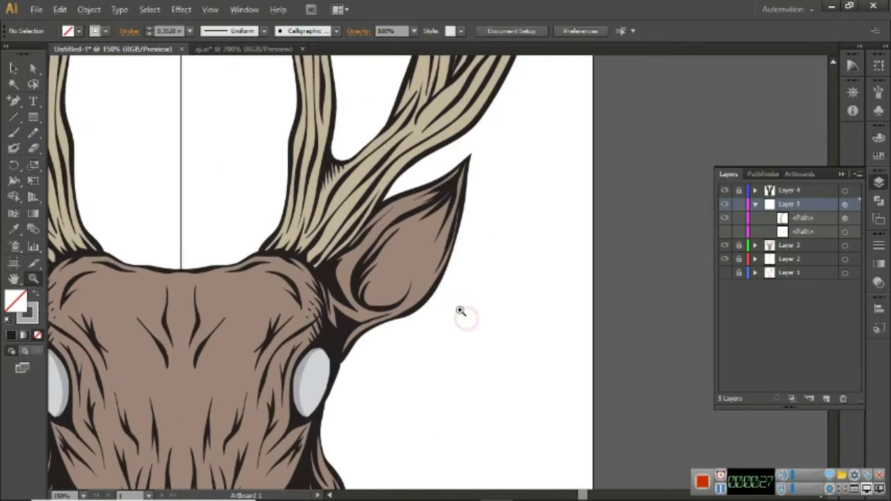
Swap to light grey and paint highlight strokes along the outer antler edges.
scroll(487, 167, "up", 5)
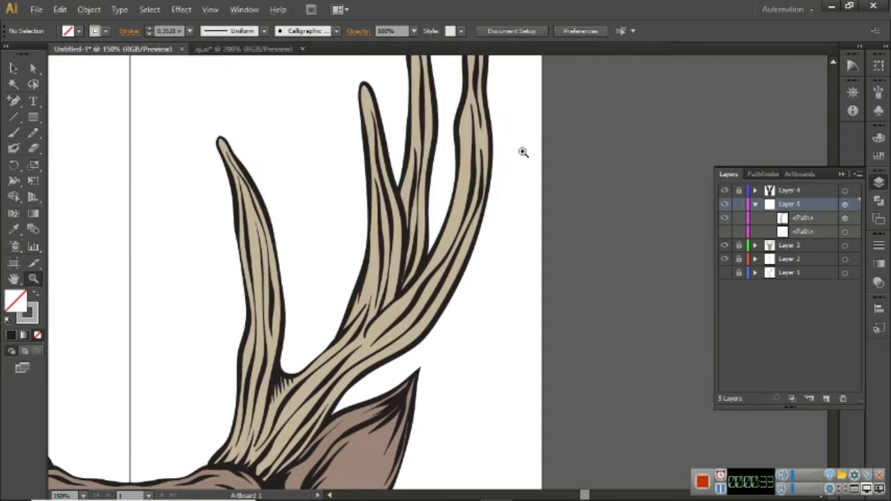
key("ctrl+minus")
key("b")
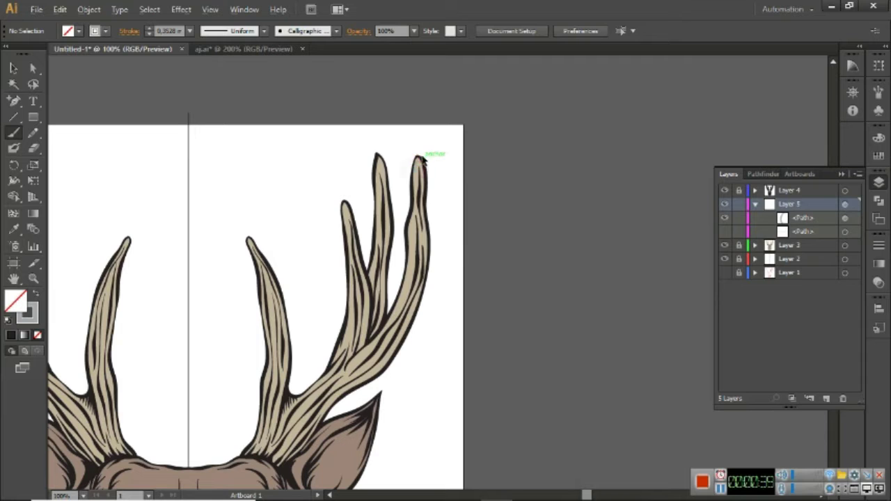
key("z")
left_click(427, 257)
left_click(419, 353, "alt")
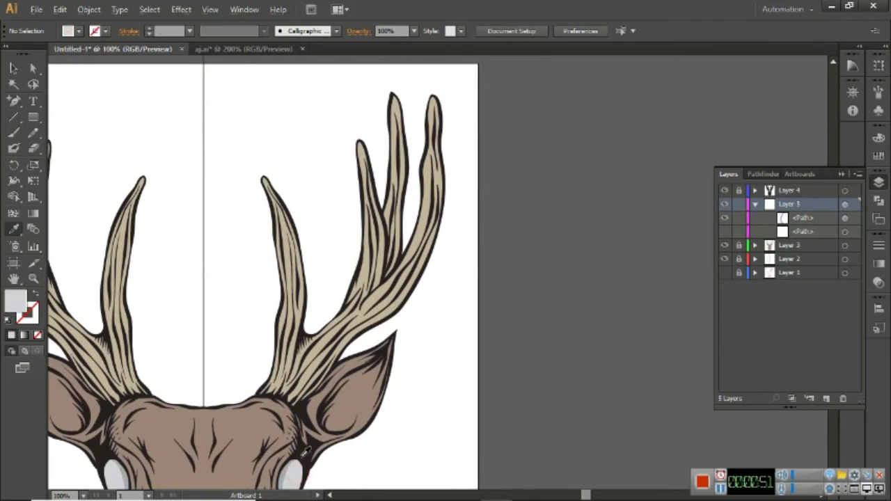
key("shift+x")
key("ctrl+plus")
key("ctrl+plus")
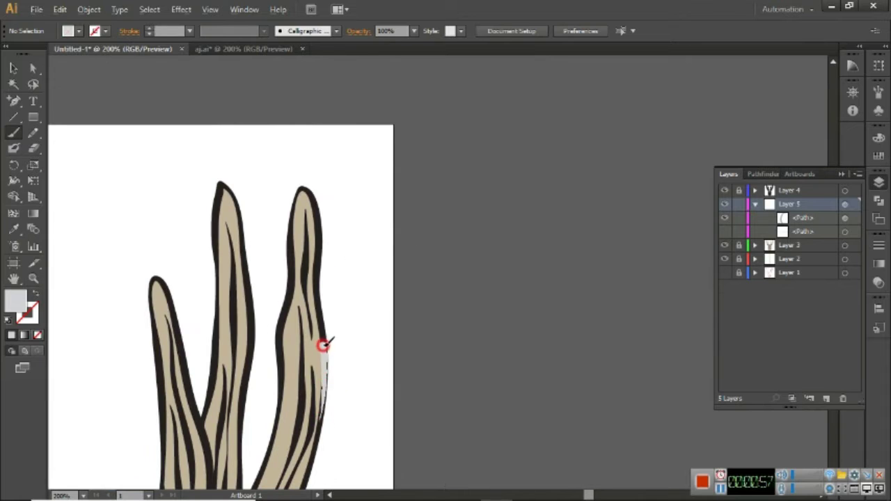
left_click_drag(322, 407, 304, 192)
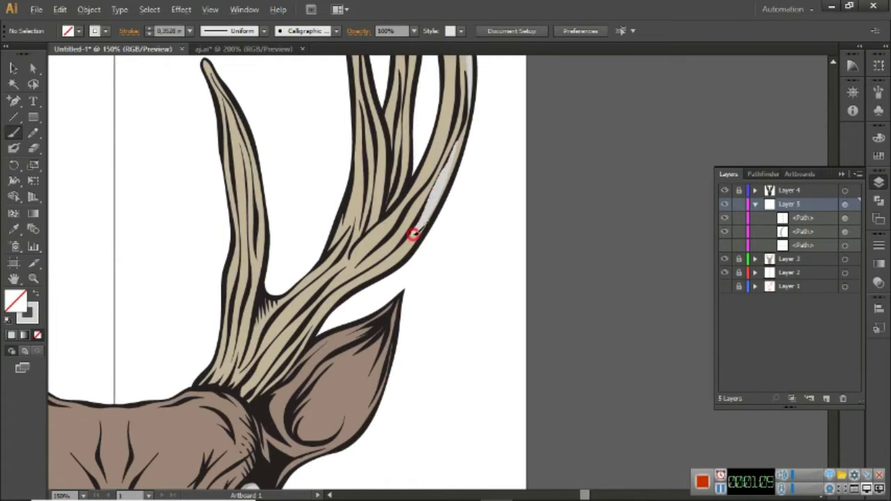
left_click_drag(443, 217, 327, 311)
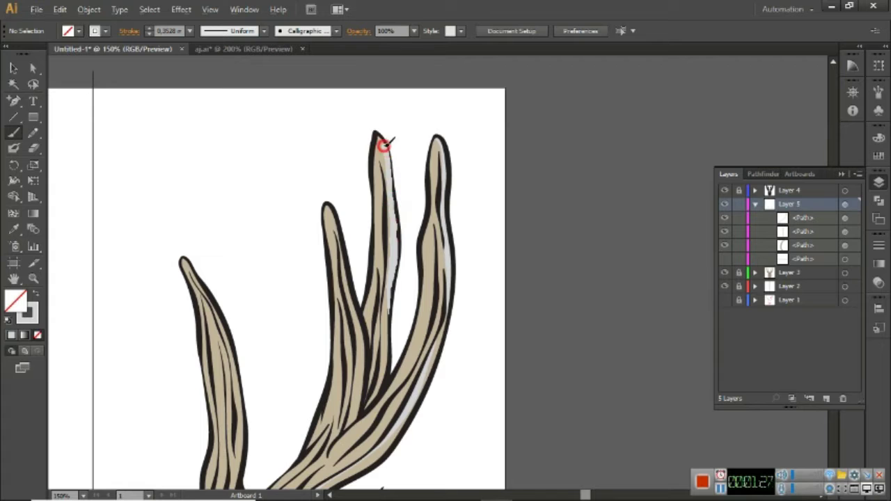
left_click_drag(384, 144, 384, 136)
Paint light grey highlights up the middle and inner antler tines.
left_click_drag(361, 401, 345, 278)
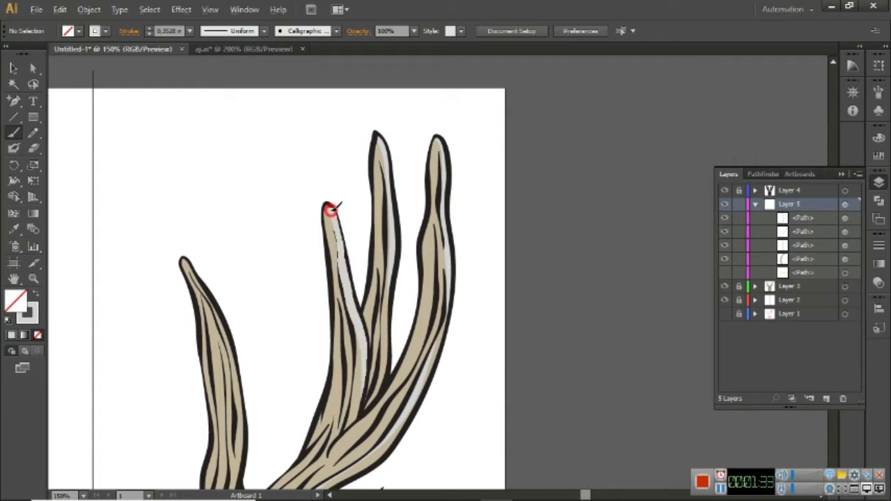
left_click_drag(331, 211, 331, 211)
left_click_drag(315, 373, 407, 258)
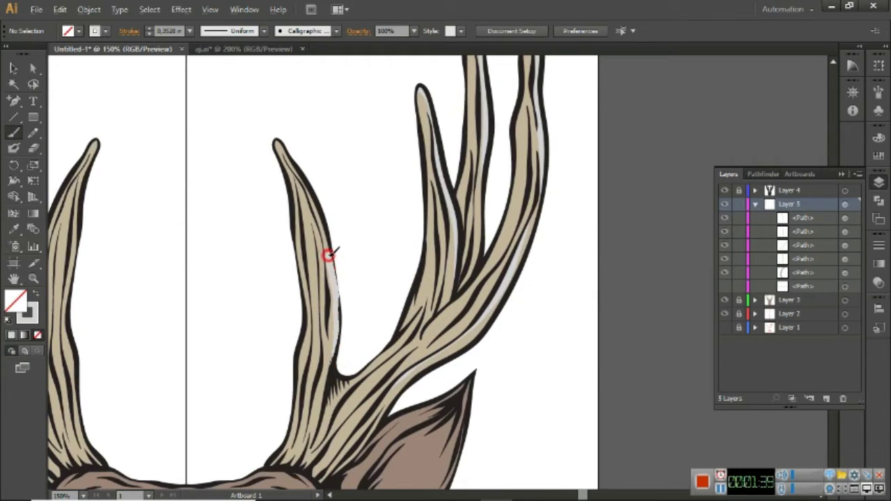
left_click_drag(328, 255, 299, 176)
left_click_drag(279, 144, 279, 145)
scroll(446, 374, "down", 5, "alt")
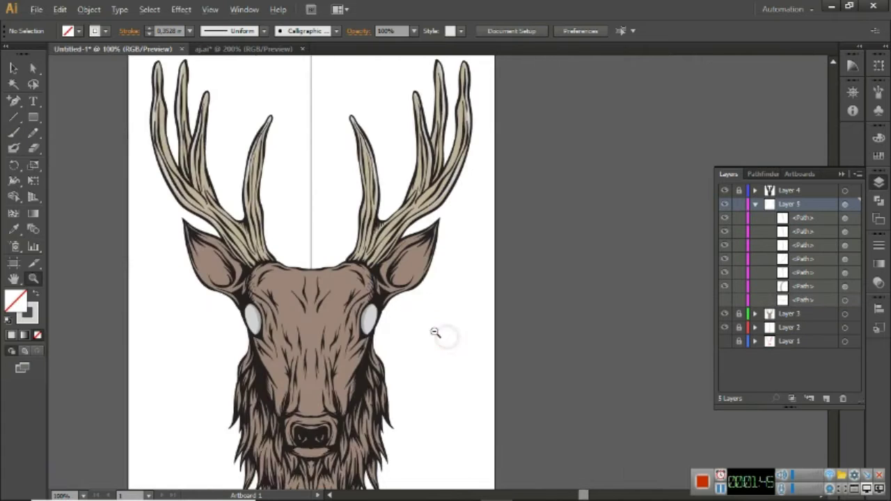
scroll(433, 330, "up", 5, "alt")
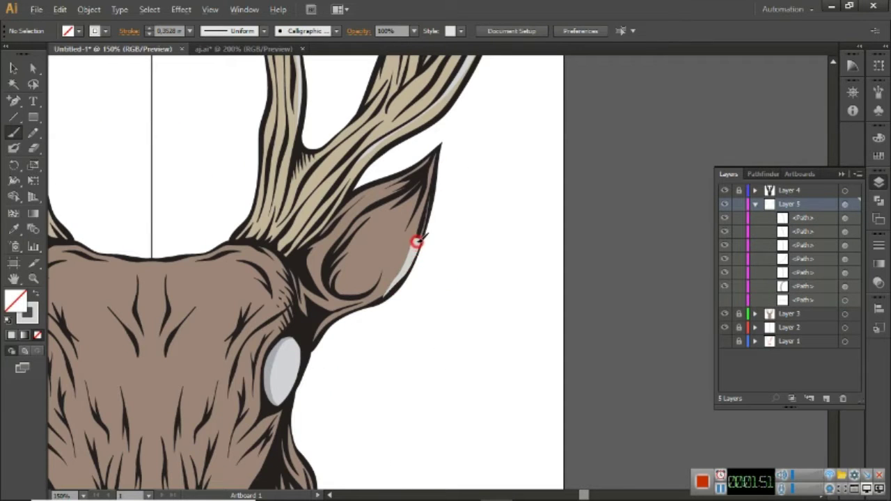
Paint a light grey highlight along the ear edge.
left_click_drag(416, 241, 445, 127)
key("ctrl+minus")
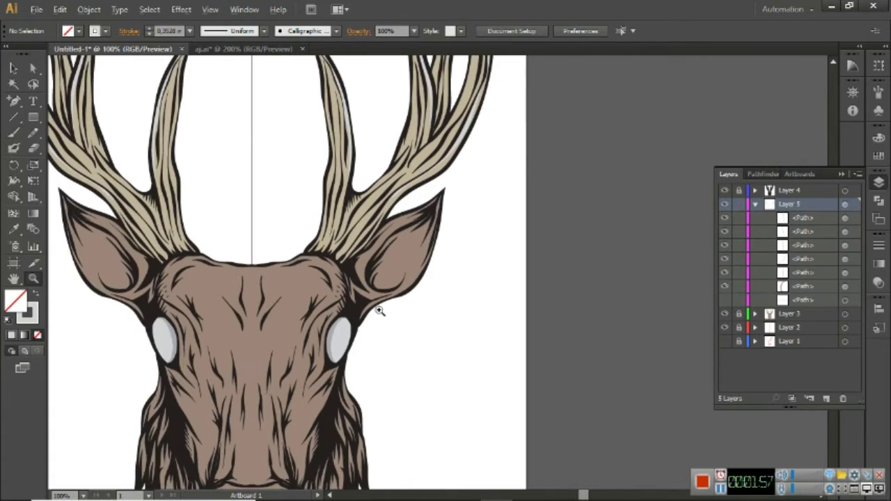
scroll(379, 310, "down", 5)
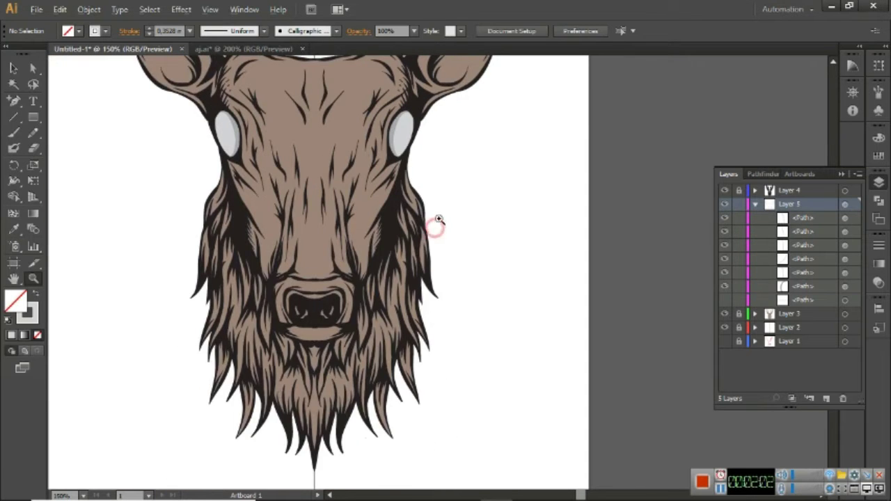
left_click(438, 220)
scroll(432, 230, "up", 5)
scroll(456, 247, "up", 2)
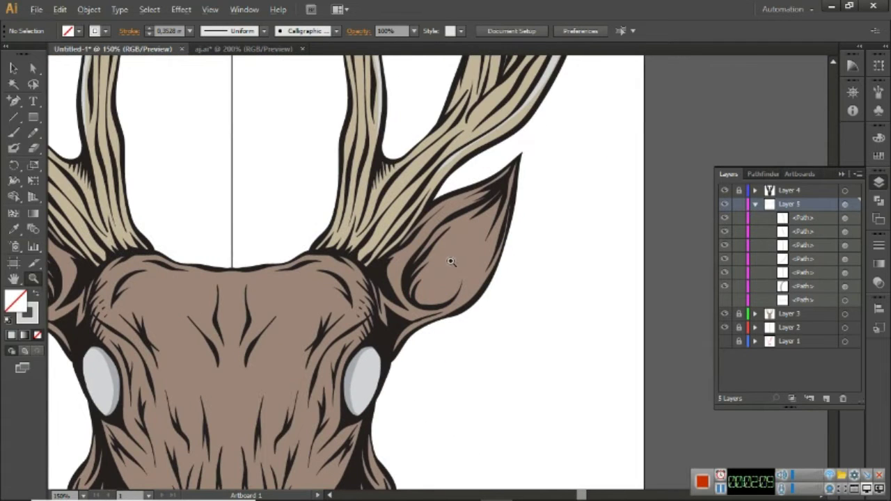
Sample the deer's brown fill colour for the Paintbrush.
left_click(305, 311)
left_click(79, 30)
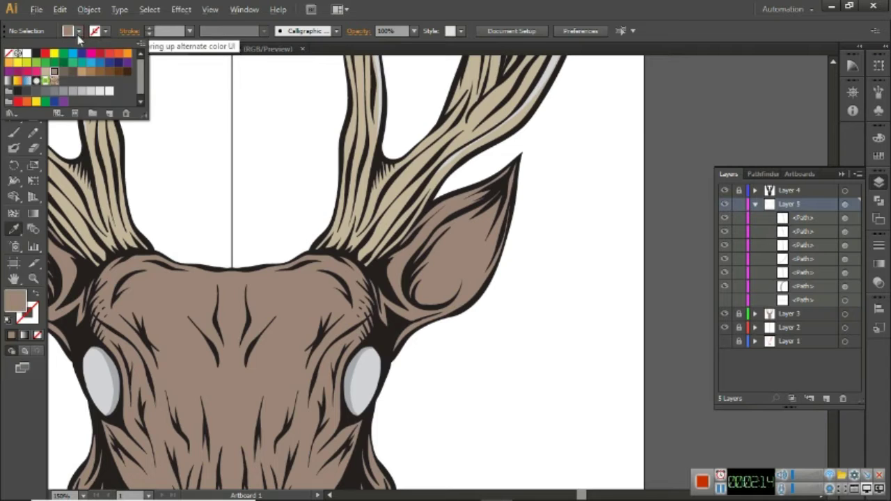
key("Escape")
key("b")
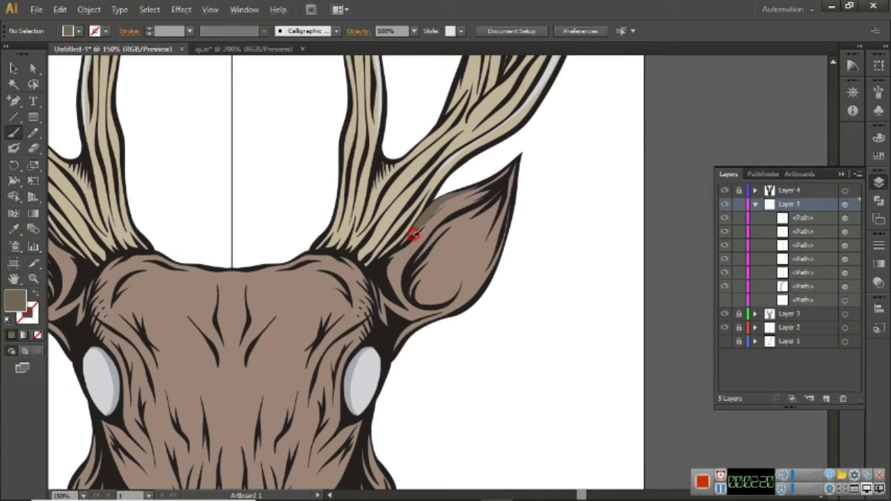
Paint brown shadow strokes inside the ear and along its outer edge.
left_click_drag(395, 298, 453, 204)
left_click(397, 300)
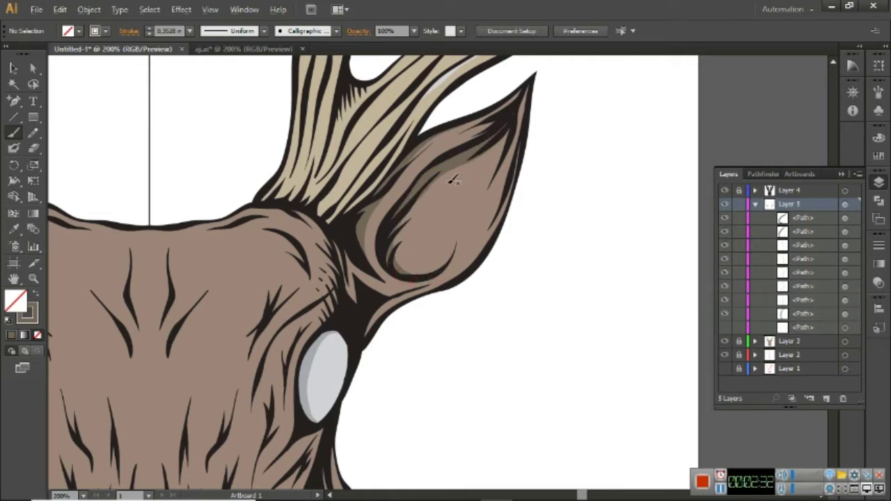
left_click_drag(400, 268, 446, 198)
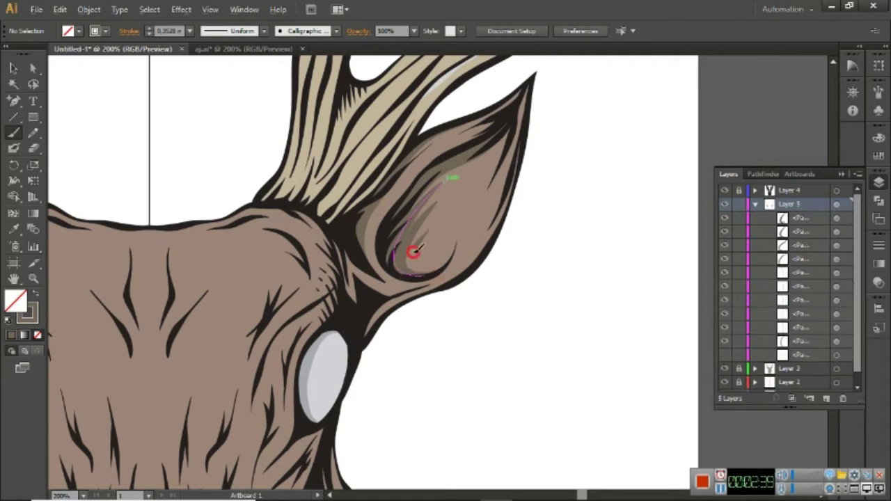
left_click_drag(411, 252, 453, 218)
scroll(448, 298, "down", 1)
scroll(389, 301, "up", 1)
mouse_move(390, 300)
left_mouse_down()
mouse_move(423, 254)
mouse_move(500, 207)
left_mouse_up()
Add shading strokes along the ear edge and at the ear base.
left_click_drag(532, 120, 532, 122)
scroll(453, 258, "down", 1)
scroll(436, 296, "up", 1)
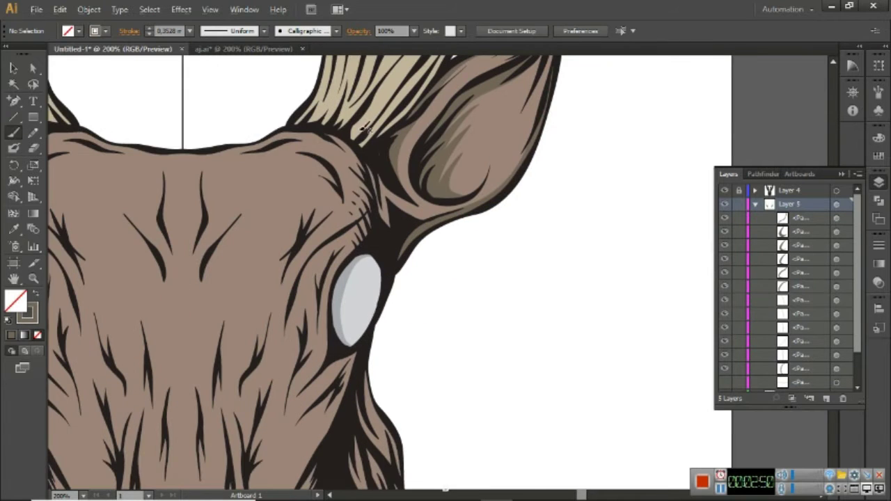
left_click_drag(386, 229, 379, 144)
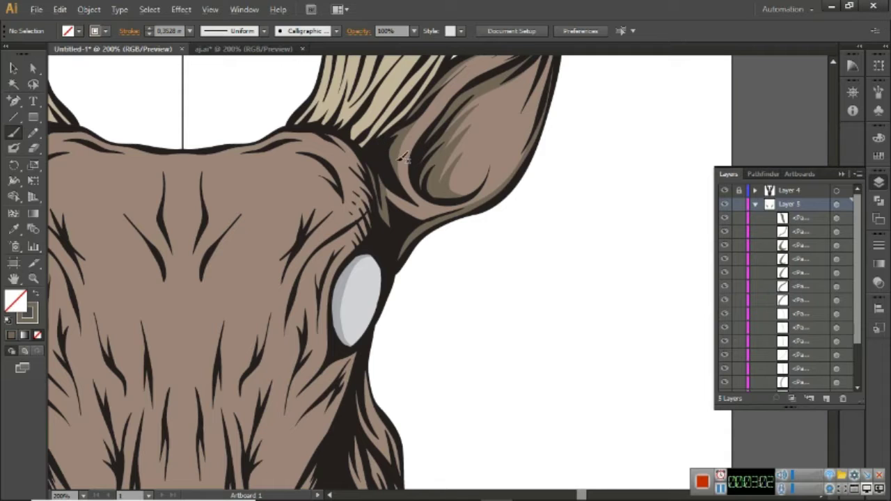
left_click_drag(423, 202, 416, 198)
left_click_drag(376, 171, 377, 152)
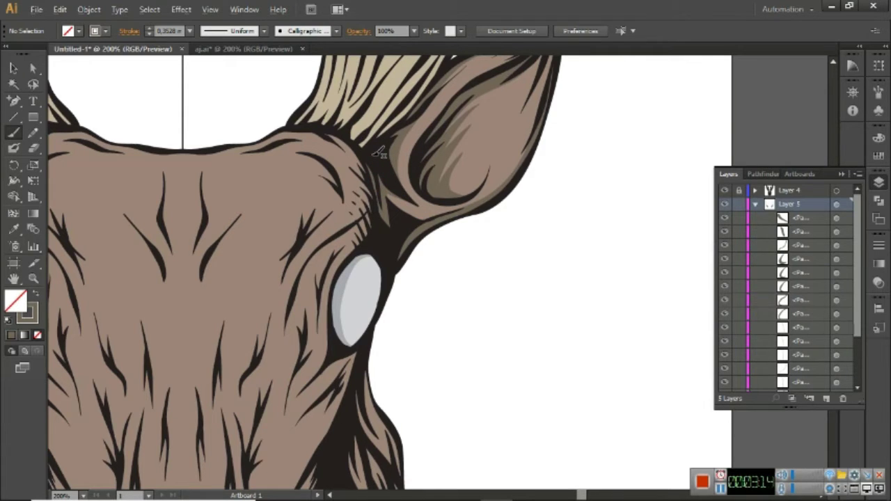
scroll(439, 384, "down", 5)
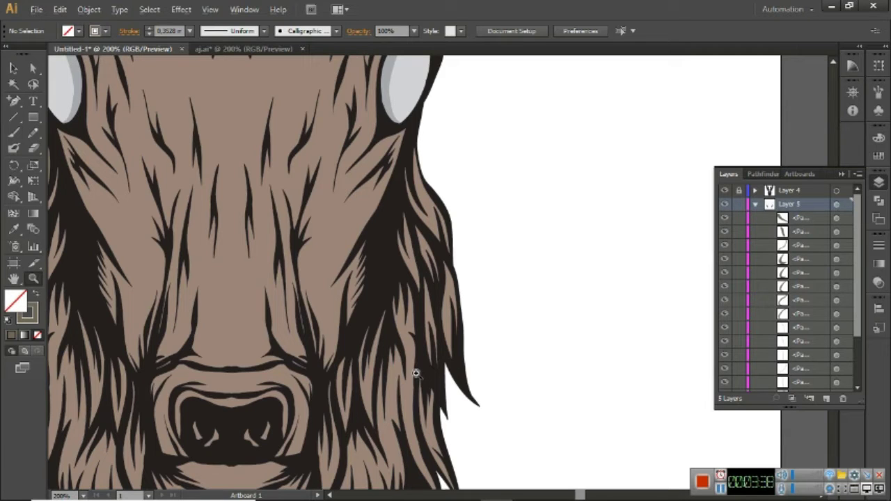
Paint brown shading strokes down the face and both cheeks' fur, then zoom out.
key("b")
left_click_drag(301, 245, 327, 363)
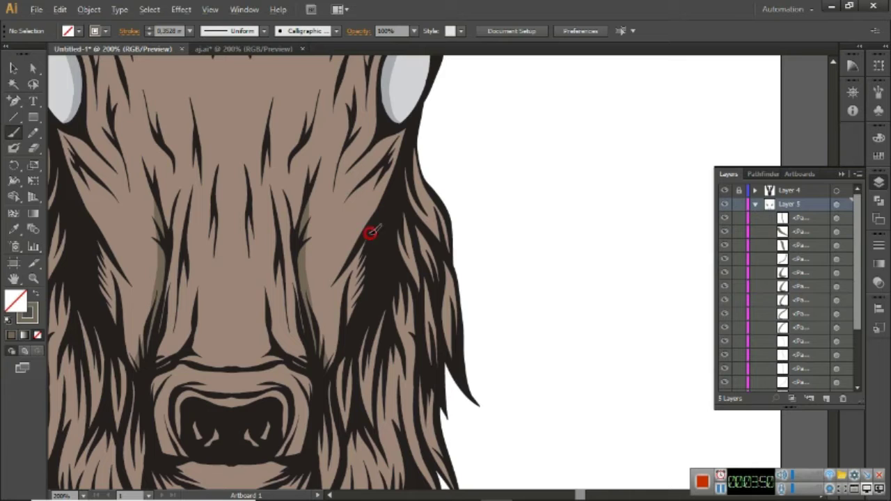
left_click_drag(370, 231, 346, 334)
left_click_drag(430, 224, 408, 155)
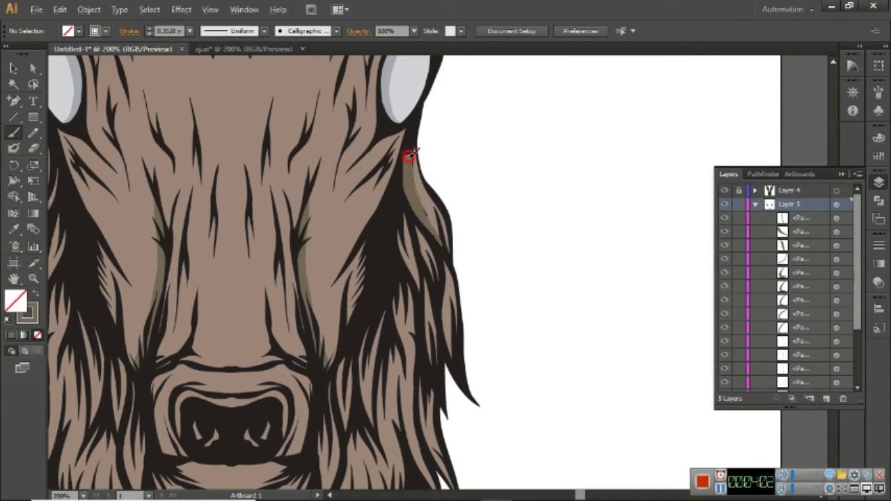
left_click_drag(419, 276, 401, 201)
key("z")
left_click(485, 346, "alt")
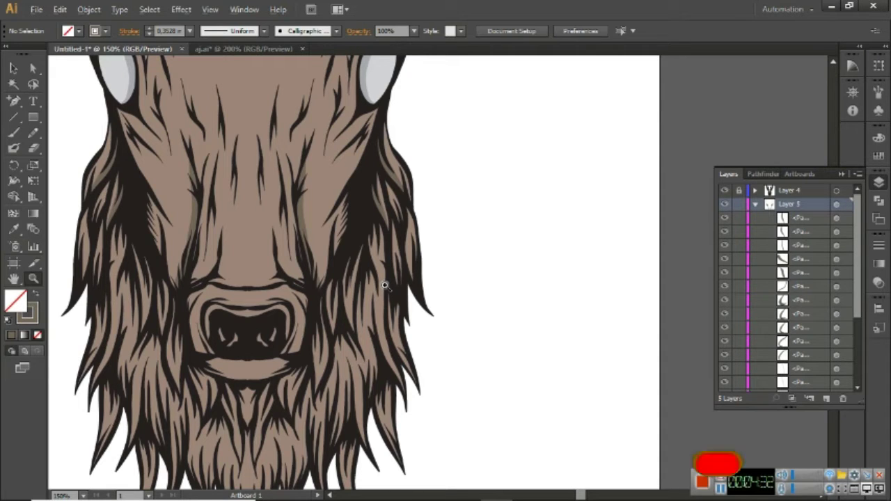
Zoom in on the fur beside the deer's right eye.
left_click(384, 279)
left_click(418, 237)
left_click(437, 258)
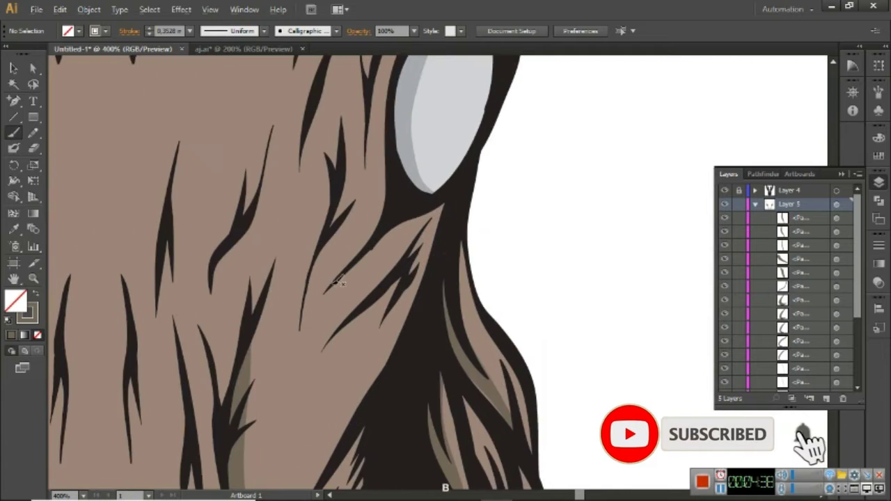
left_click(443, 412, "alt")
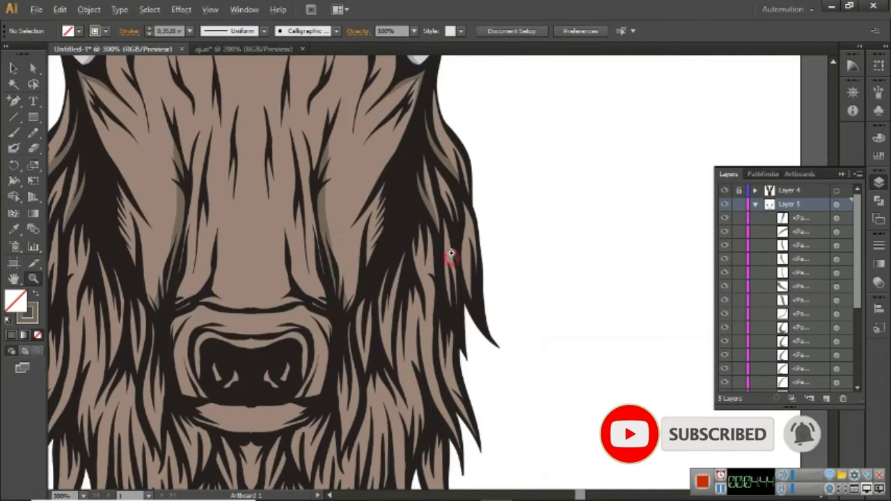
left_click(451, 254)
Paint tan shading strokes down the hair strands beside the eye.
key("b")
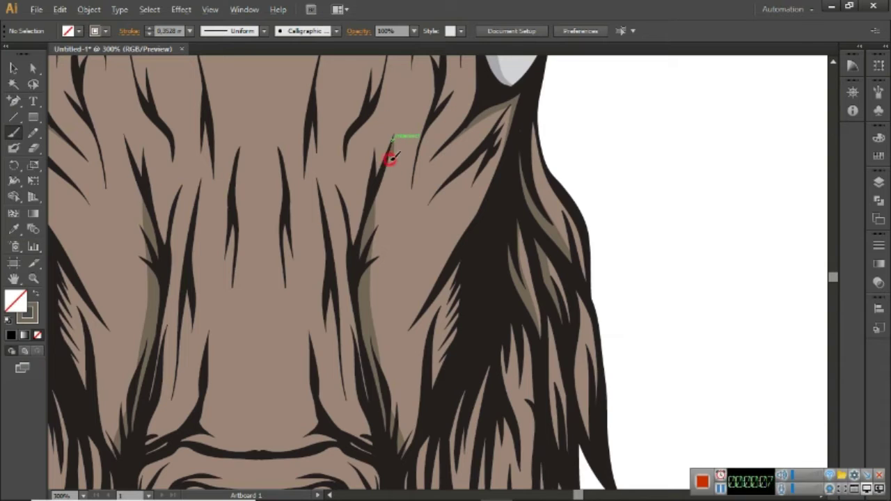
left_click_drag(391, 157, 358, 263)
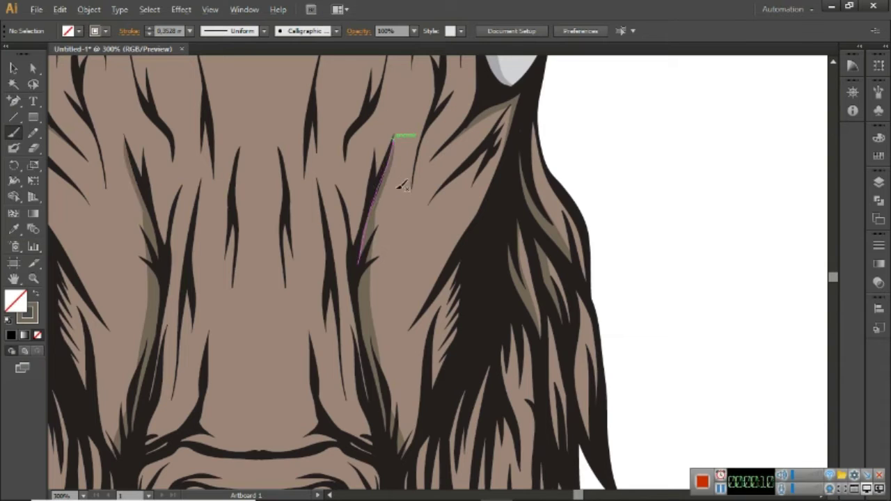
left_click_drag(394, 225, 372, 349)
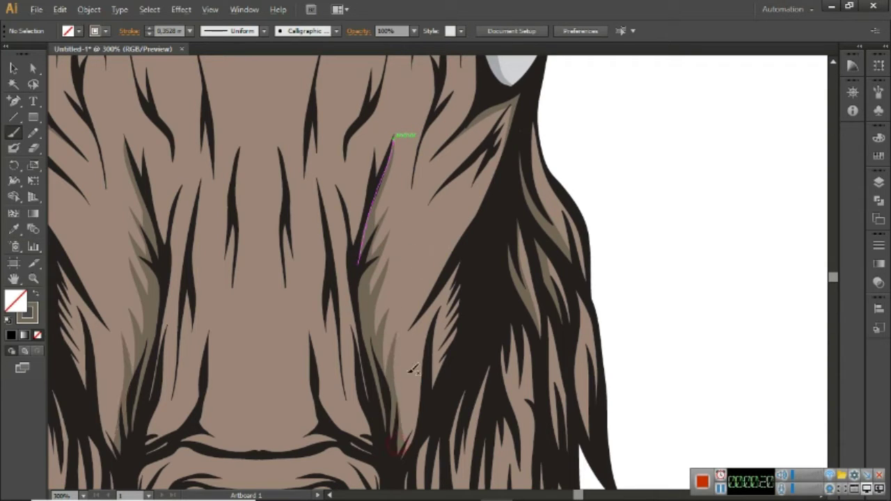
left_click_drag(434, 254, 430, 228)
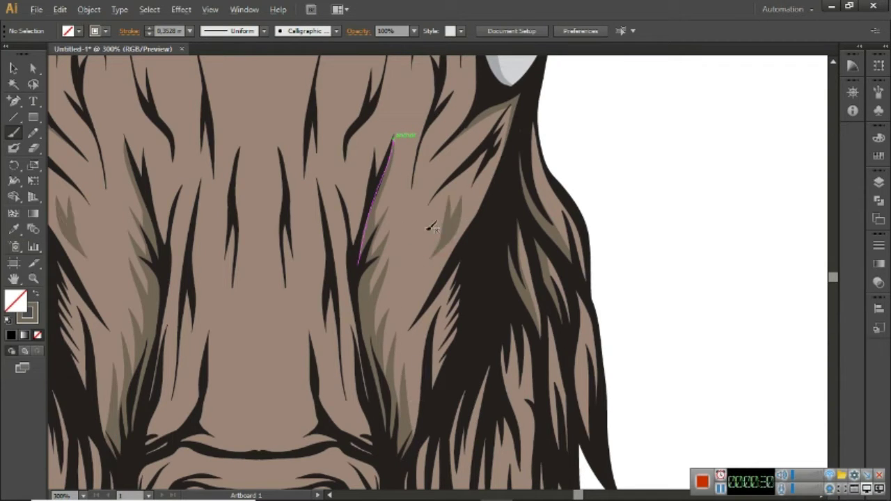
scroll(418, 237, "down", 3)
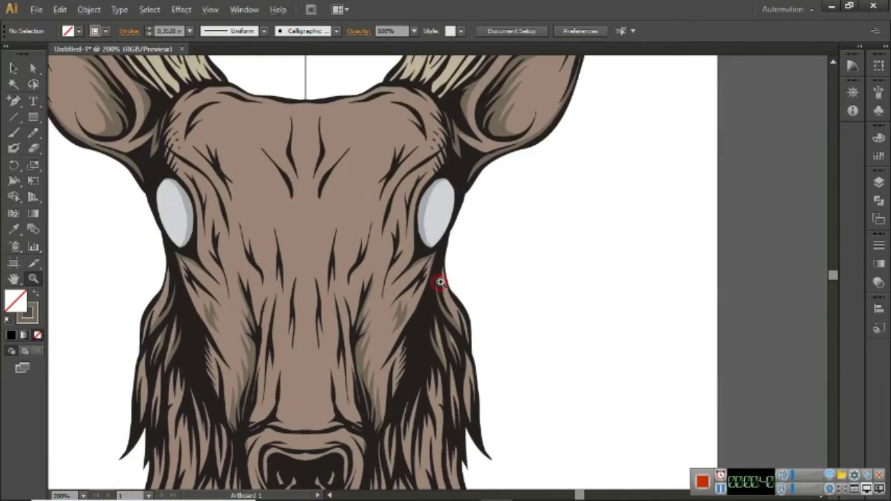
scroll(441, 281, "up", 3)
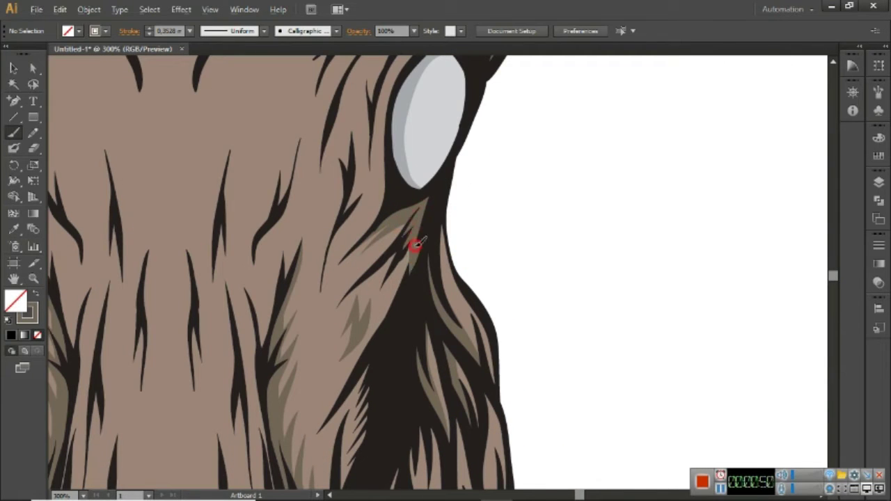
scroll(451, 157, "down", 3)
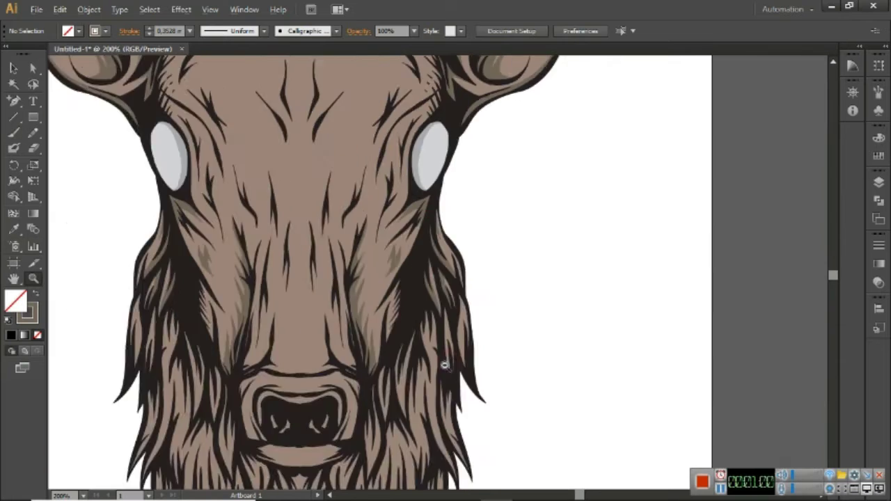
scroll(438, 258, "up", 3)
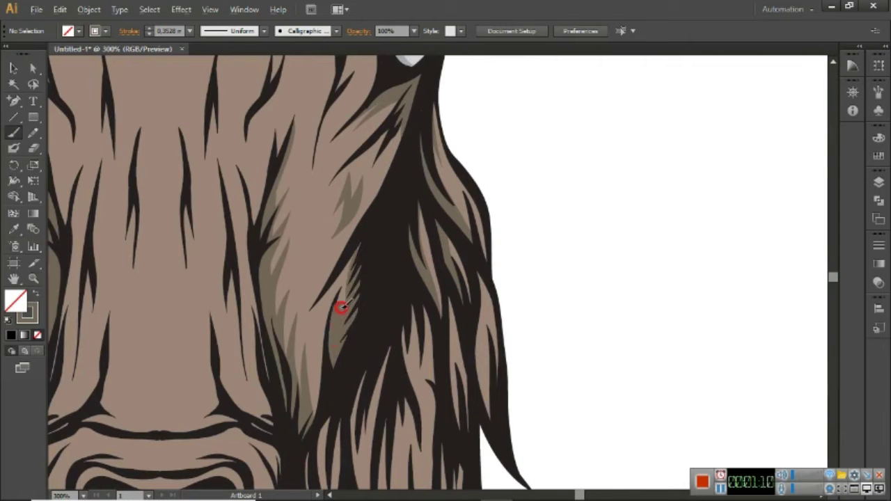
Add an olive-brown stroke in the dark fur, then redo it left of the eye.
left_click_drag(341, 307, 323, 339)
scroll(478, 192, "down", 3)
scroll(477, 193, "up", 3)
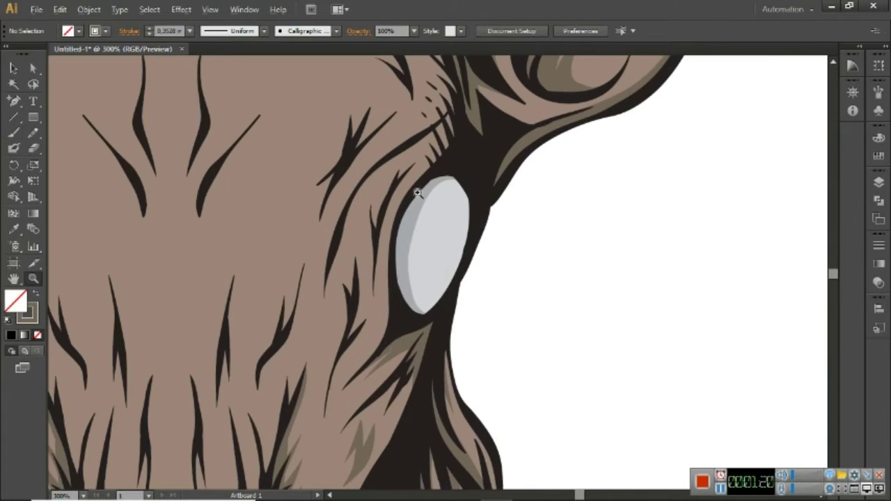
key("ctrl+z")
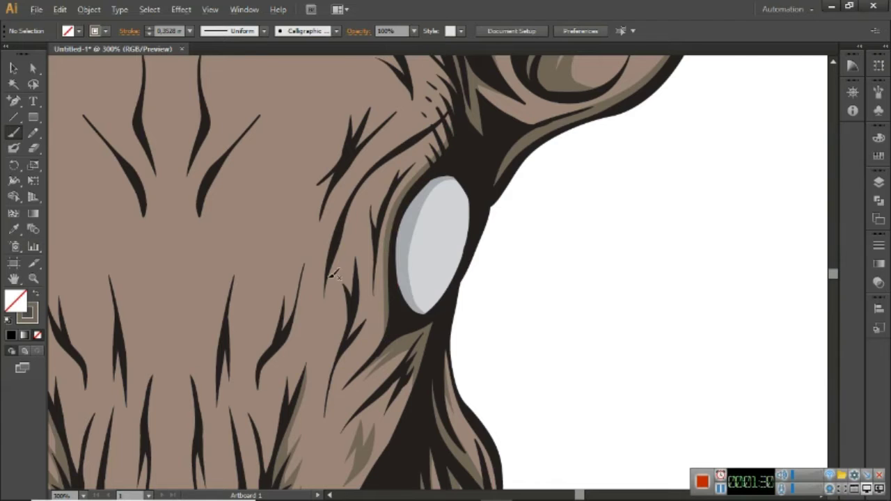
left_click_drag(412, 143, 332, 264)
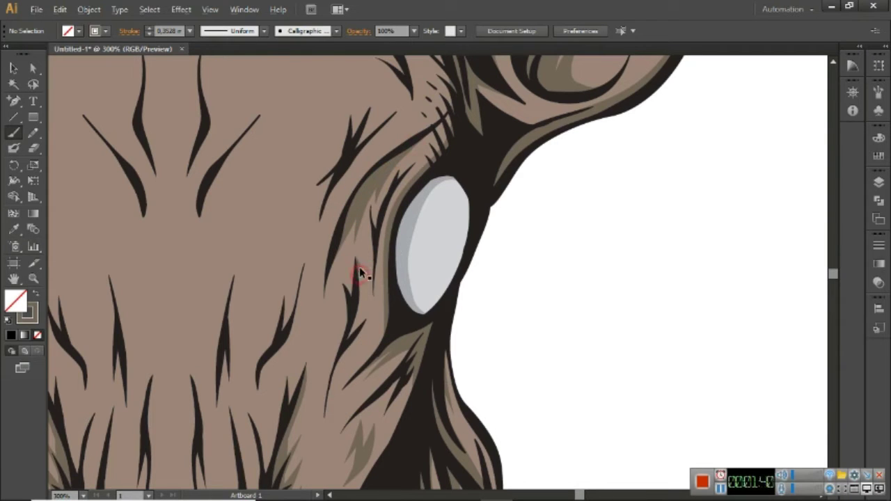
Shade the fur beside the right eye and along the top of the head.
key("z")
left_click(451, 285, "alt")
left_click(451, 285, "alt")
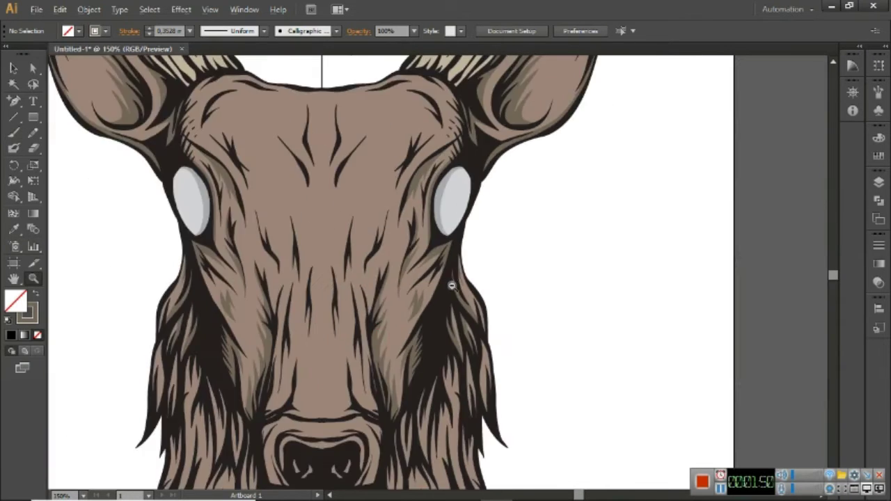
left_click(435, 253)
key("b")
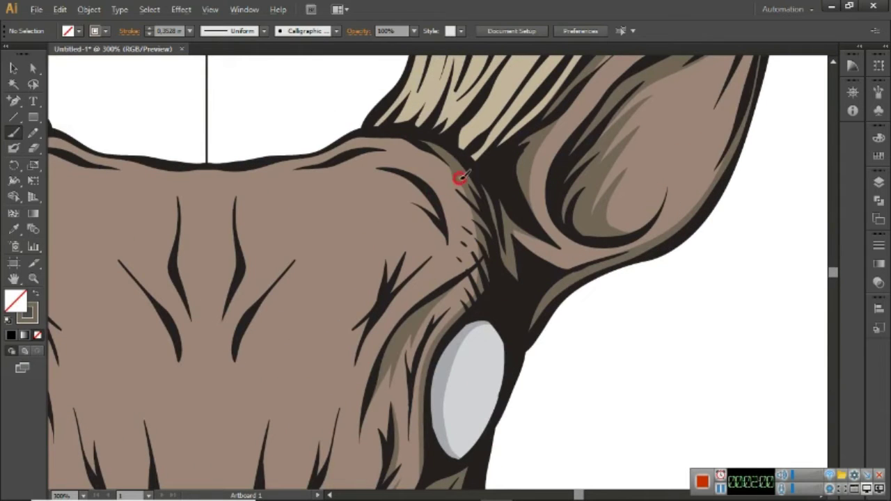
mouse_move(460, 177)
left_mouse_down()
mouse_move(471, 278)
mouse_move(475, 231)
left_mouse_up()
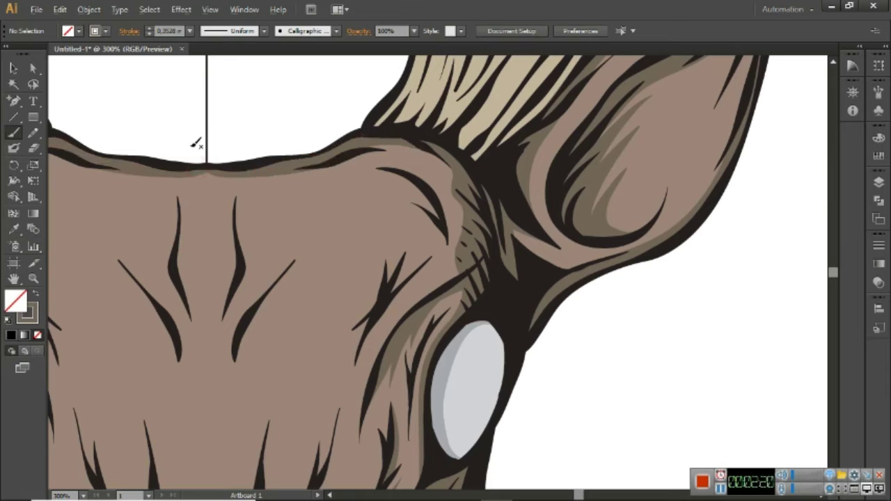
left_click_drag(339, 158, 463, 198)
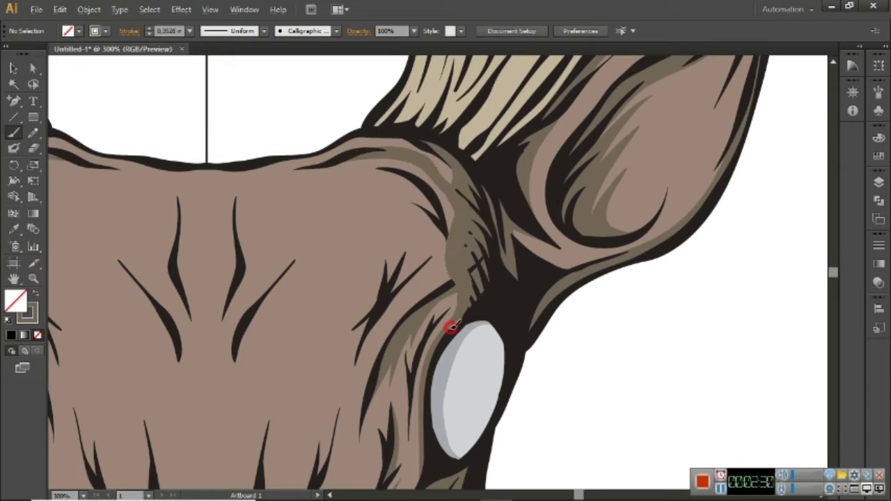
Zoom into the cheek fur and paint hair-like strokes across it.
key("z")
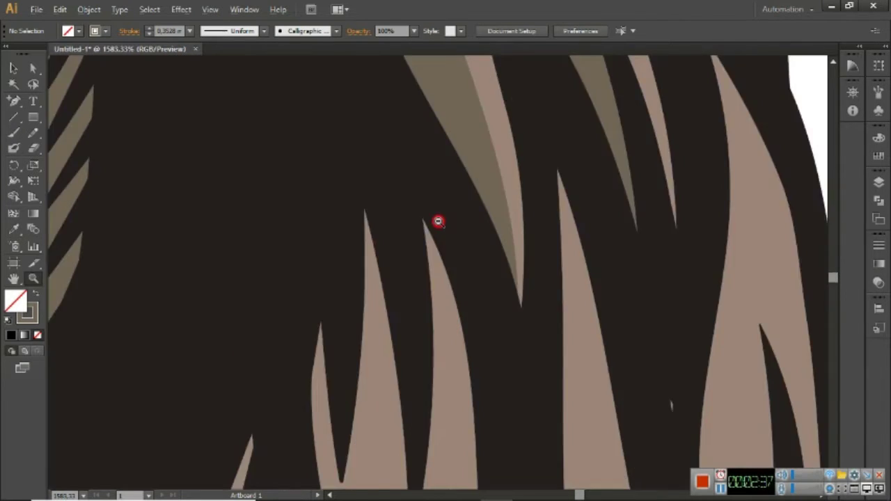
left_click_drag(418, 348, 452, 210)
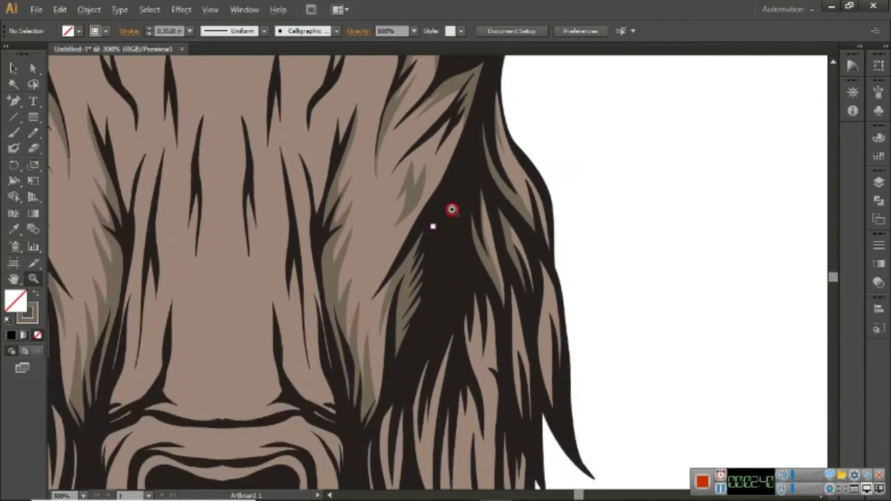
left_click(451, 209)
key("b")
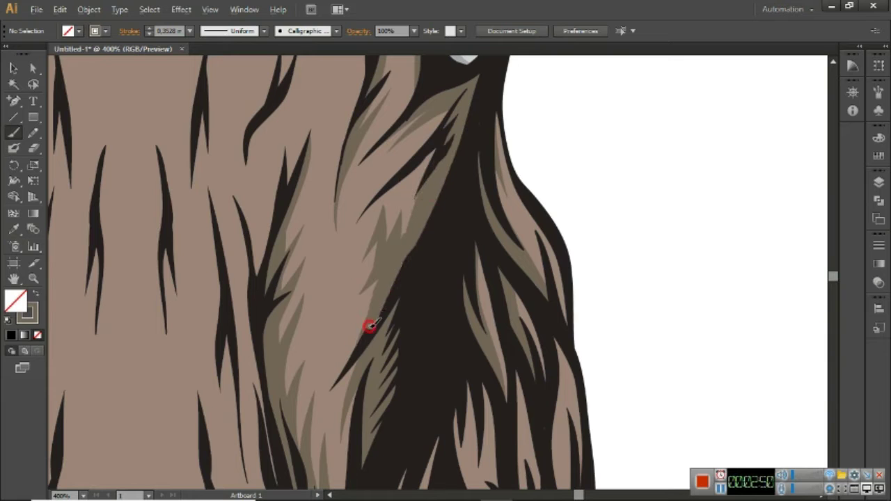
key("ctrl+minus")
key("ctrl+minus")
key("ctrl+plus")
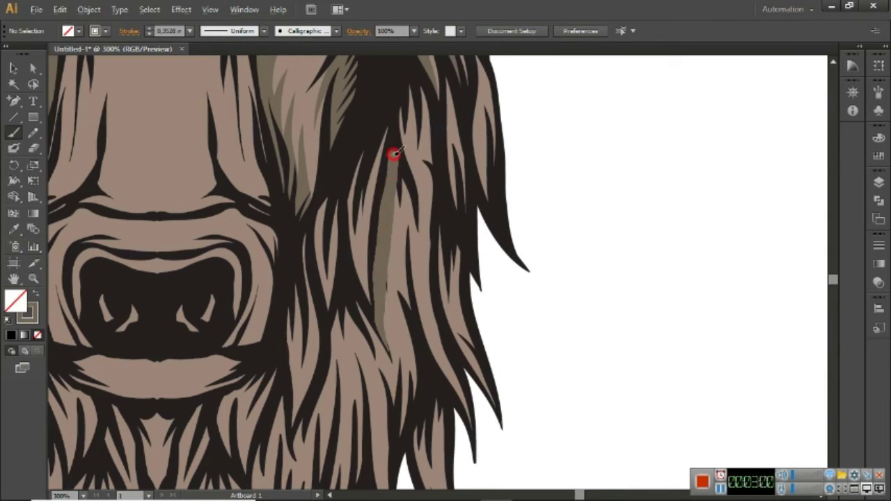
left_click_drag(373, 306, 364, 139)
left_click_drag(374, 219, 378, 125)
mouse_move(337, 267)
left_mouse_down()
mouse_move(318, 253)
mouse_move(329, 317)
left_mouse_up()
Paint strands down the cheek fur and shadow strokes along the right hair edge.
left_click_drag(294, 424, 295, 266)
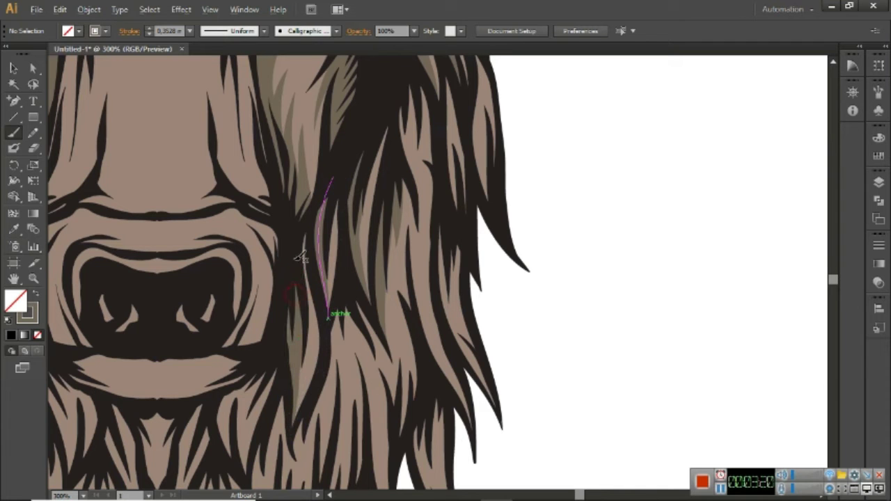
left_click_drag(401, 90, 426, 165)
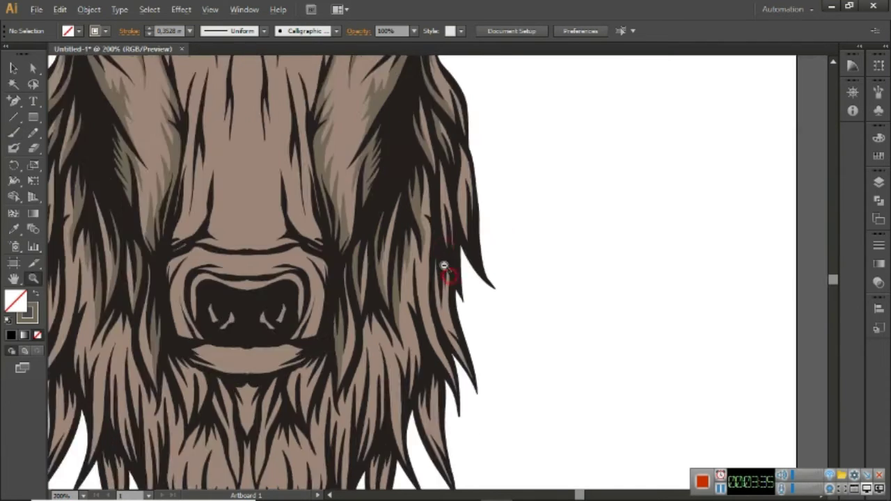
mouse_move(447, 268)
left_mouse_down()
mouse_move(354, 215)
mouse_move(378, 387)
left_mouse_up()
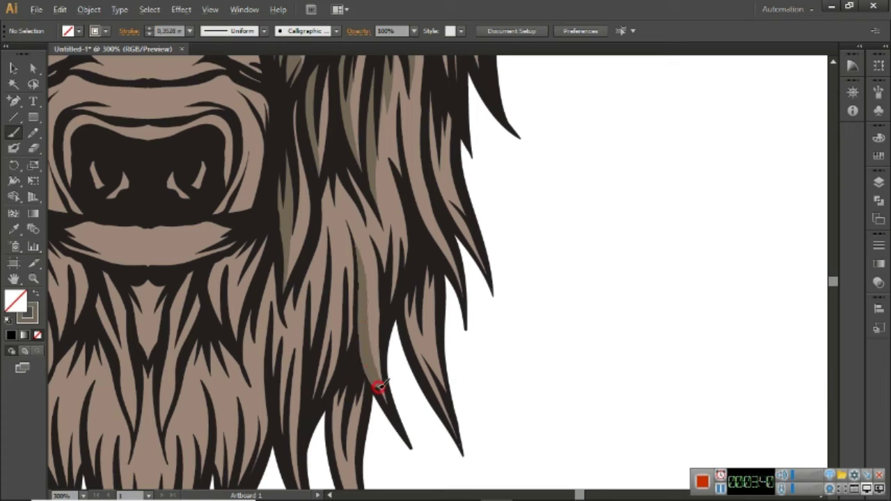
left_click_drag(303, 295, 343, 223)
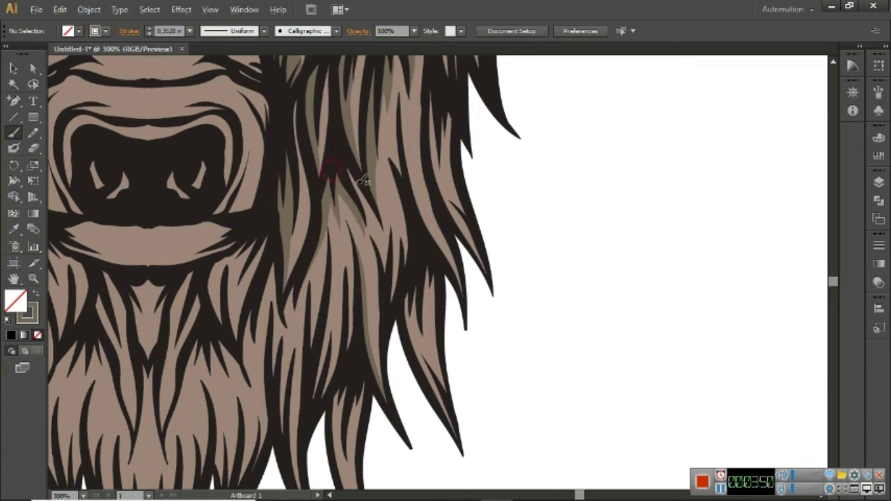
scroll(403, 175, "down", 3)
scroll(393, 302, "up", 5)
left_click_drag(394, 302, 415, 208)
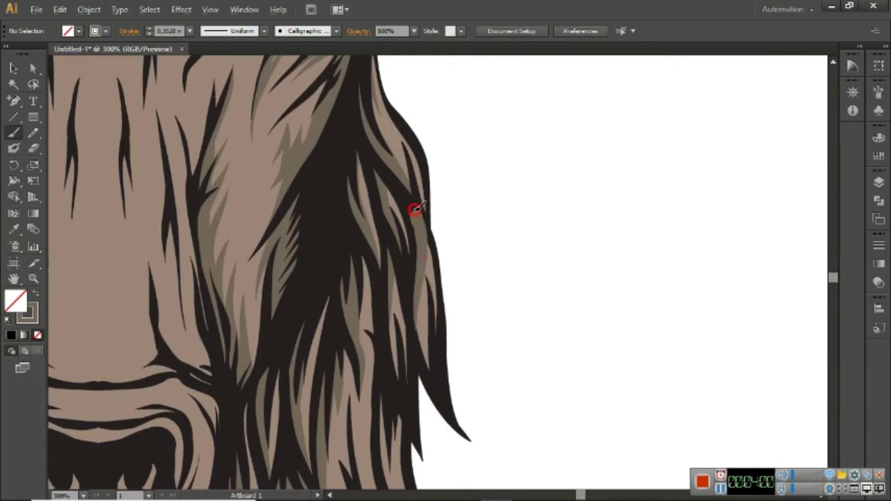
scroll(415, 208, "down", 3)
scroll(442, 309, "up", 3)
left_click_drag(394, 318, 412, 193)
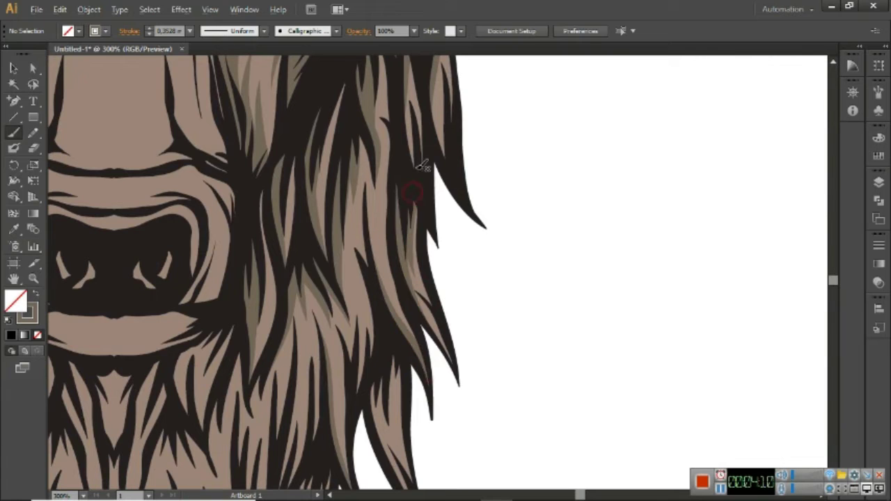
Shade the lower hair strands and the beard strands with grey-brown strokes.
left_click_drag(400, 467, 378, 351)
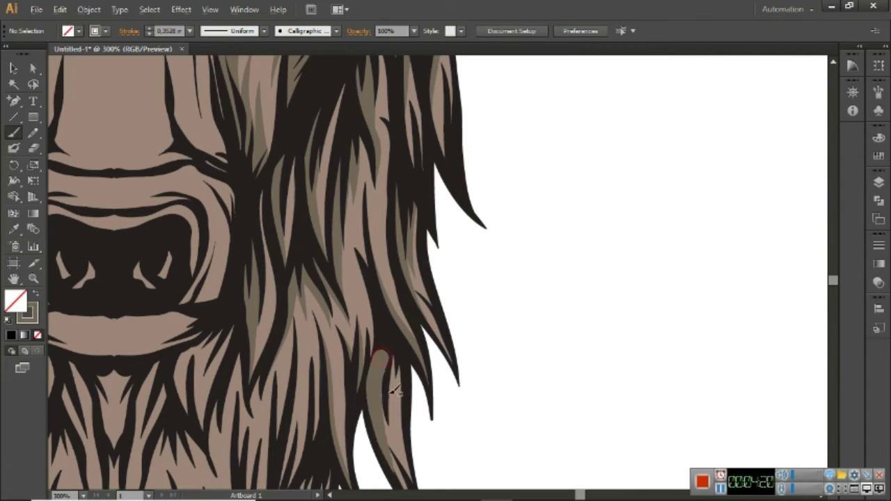
left_click_drag(419, 420, 439, 258)
left_click_drag(430, 330, 425, 276)
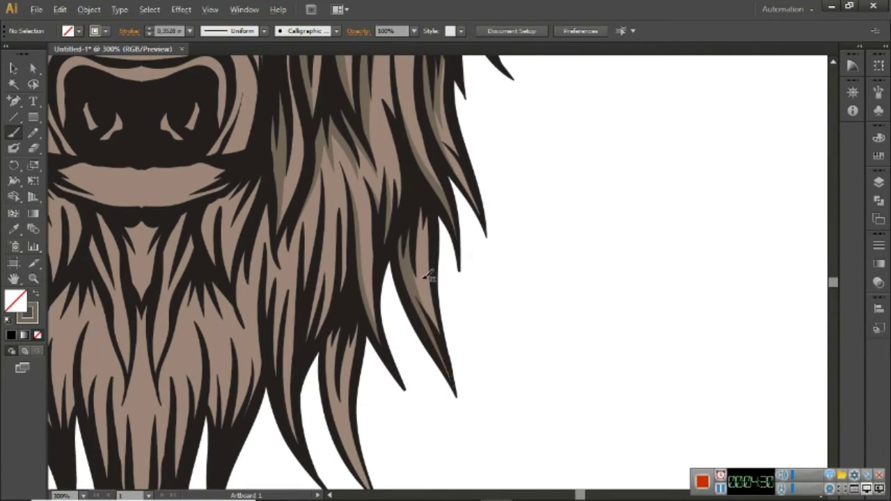
left_click_drag(359, 454, 330, 358)
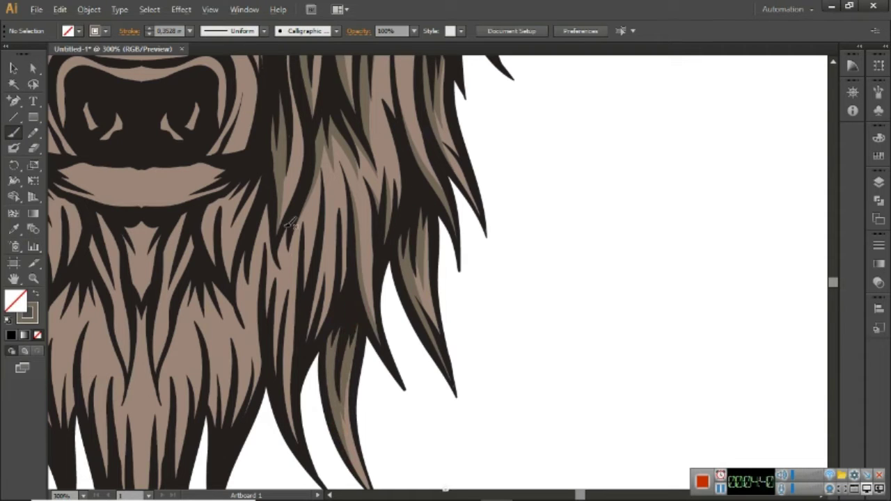
left_click_drag(273, 200, 241, 292)
left_click_drag(170, 296, 167, 212)
left_click_drag(115, 345, 111, 220)
left_click_drag(70, 261, 66, 201)
left_click_drag(212, 261, 228, 217)
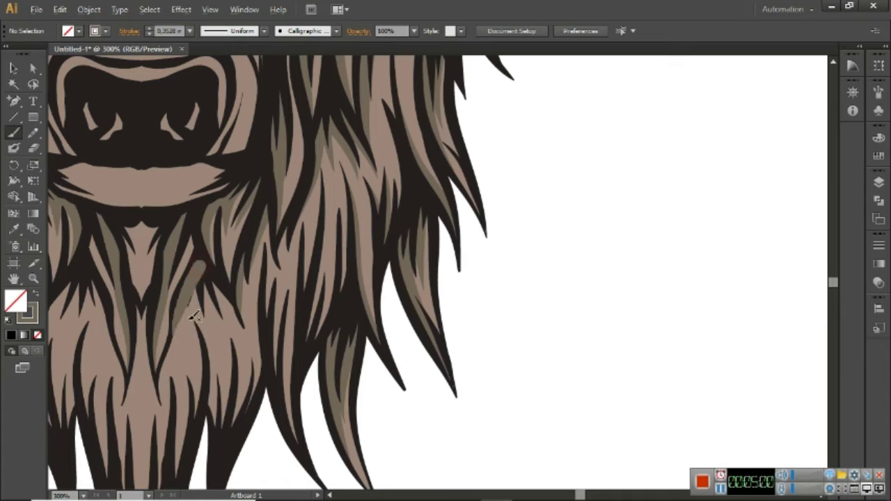
Zoom in on the lower beard and shade two beard strands.
key("z")
left_click(456, 260, "alt")
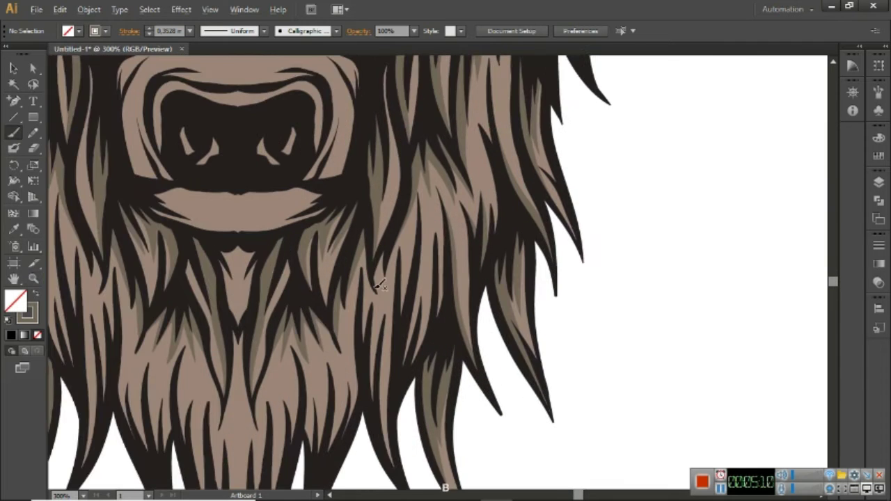
left_click_drag(318, 352, 442, 215)
key("b")
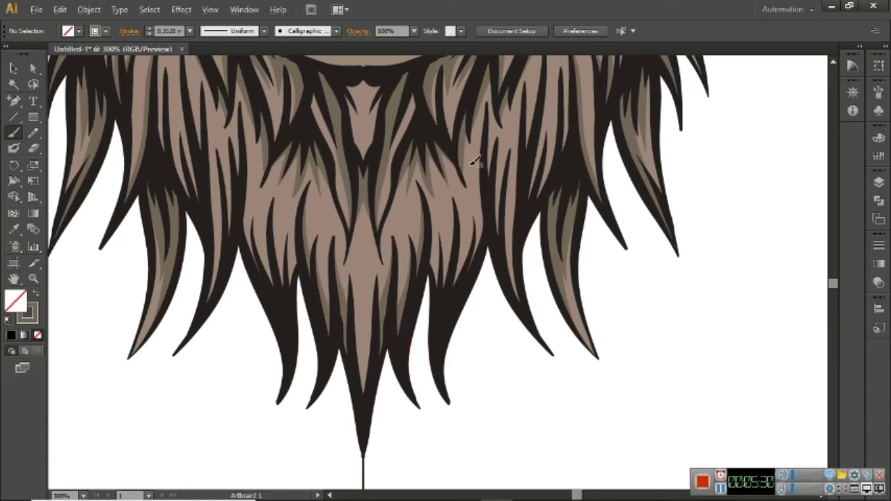
mouse_move(480, 154)
left_mouse_down()
mouse_move(447, 314)
mouse_move(433, 240)
left_mouse_up()
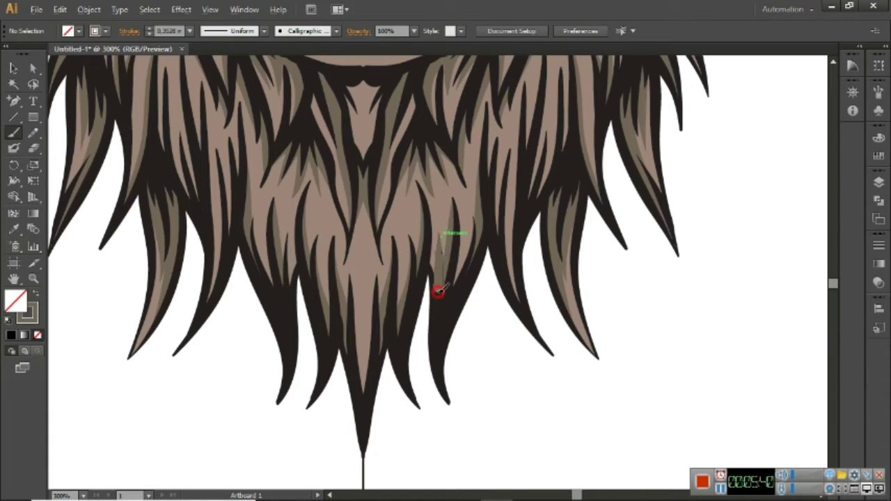
left_click_drag(438, 292, 438, 236)
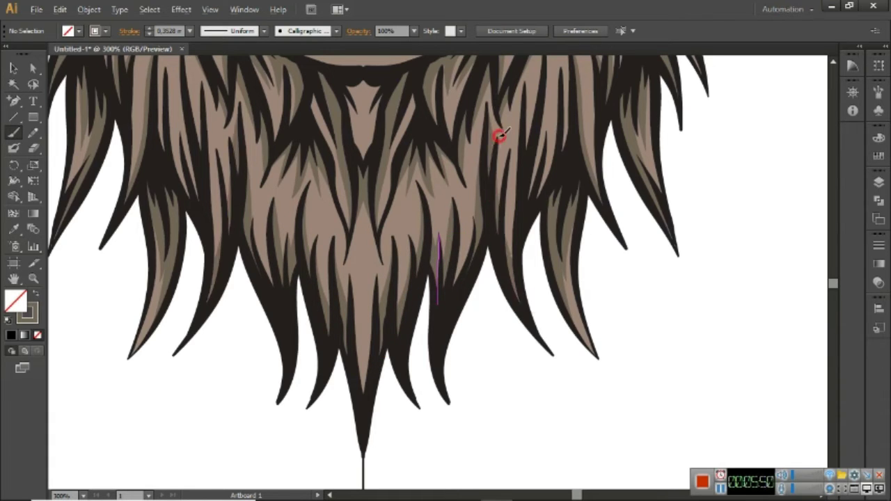
Paint a stroke below the lower lip and darken the lines around the nose.
left_click(834, 61)
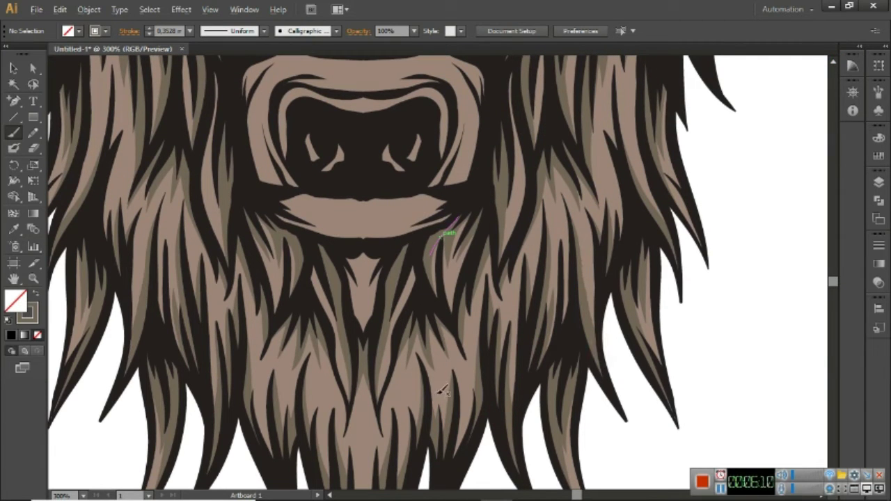
scroll(835, 286, "down", 3)
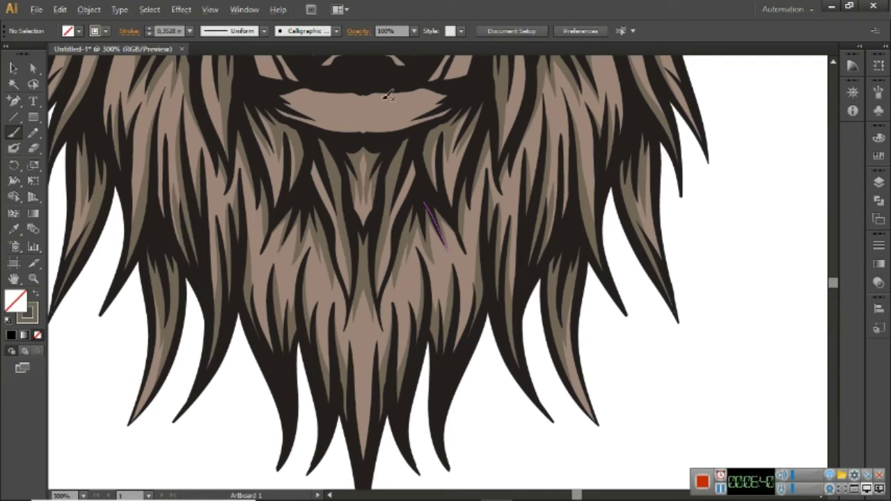
scroll(423, 137, "up", 2)
scroll(414, 377, "up", 6)
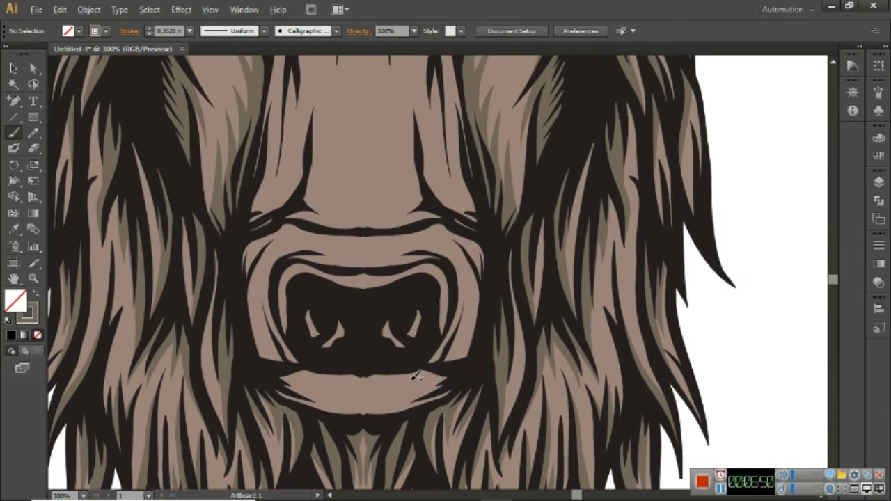
left_click_drag(458, 377, 300, 383)
left_click_drag(396, 368, 307, 386)
scroll(480, 279, "up", 1)
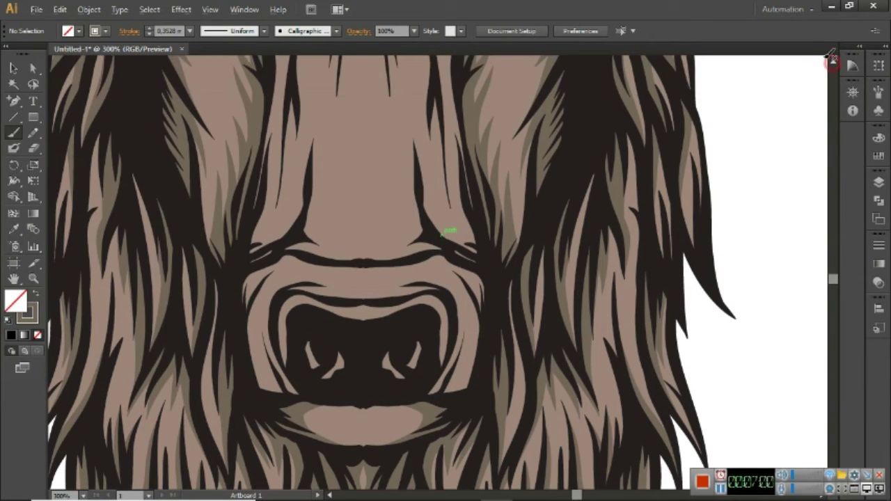
left_click_drag(480, 279, 461, 388)
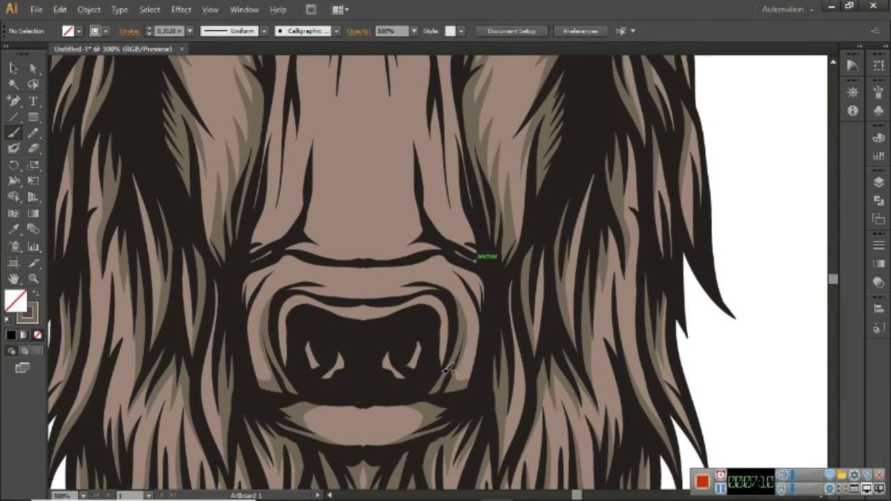
left_click_drag(473, 276, 376, 242)
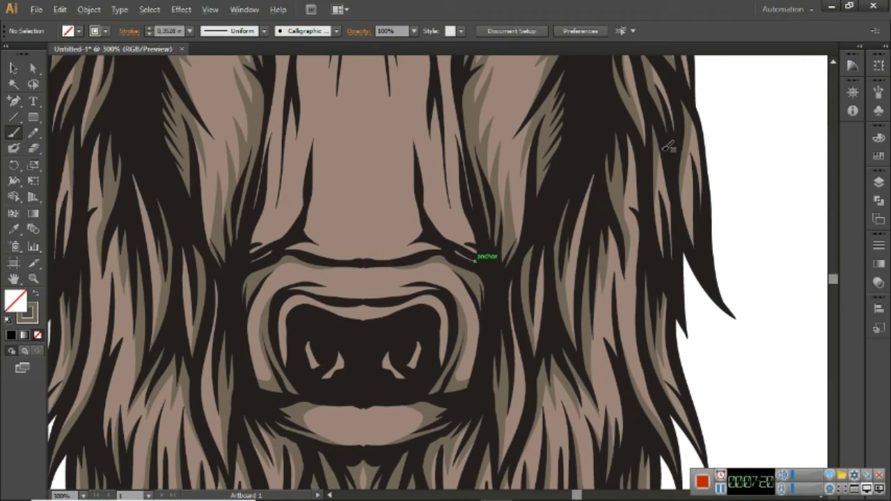
scroll(476, 256, "up", 5)
Paint light grey highlights around the nostril and on both sides of the nose.
scroll(423, 301, "down", 6)
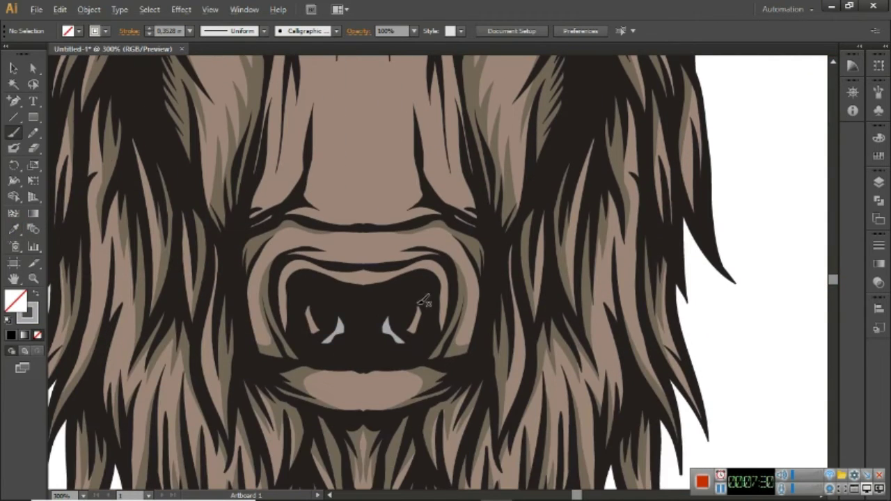
left_click_drag(443, 298, 283, 327)
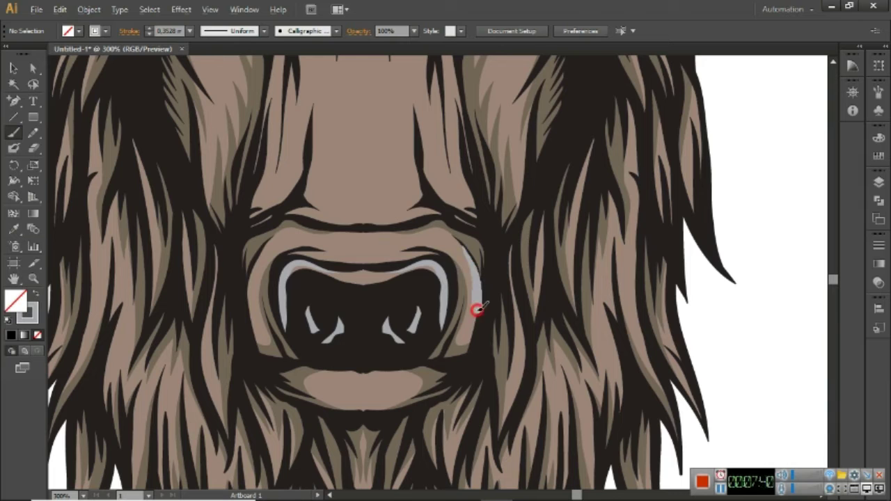
left_click_drag(477, 310, 476, 326)
left_click_drag(252, 261, 256, 339)
Highlight both sides of the nose bridge and brush a grey highlight on the forehead.
left_click_drag(412, 117, 422, 199)
left_click_drag(312, 158, 306, 198)
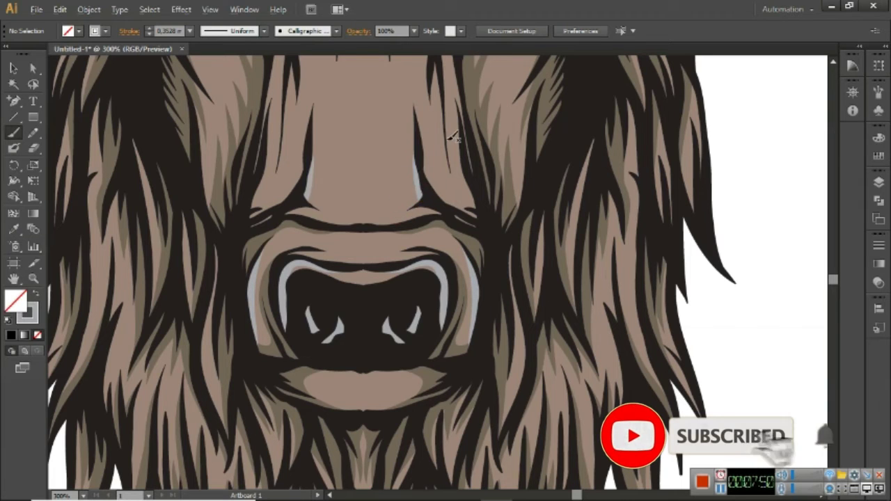
left_click_drag(415, 163, 418, 193)
key("ctrl+z")
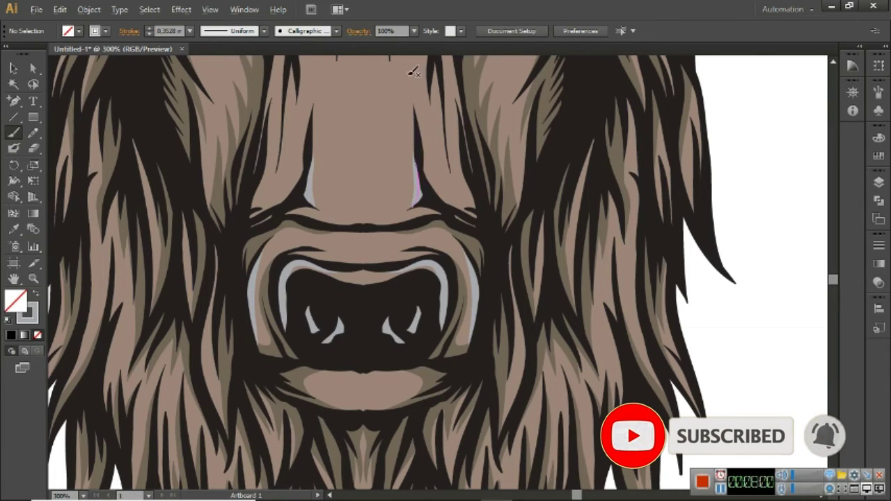
mouse_move(408, 78)
left_mouse_down()
mouse_move(415, 204)
mouse_move(410, 160)
left_mouse_up()
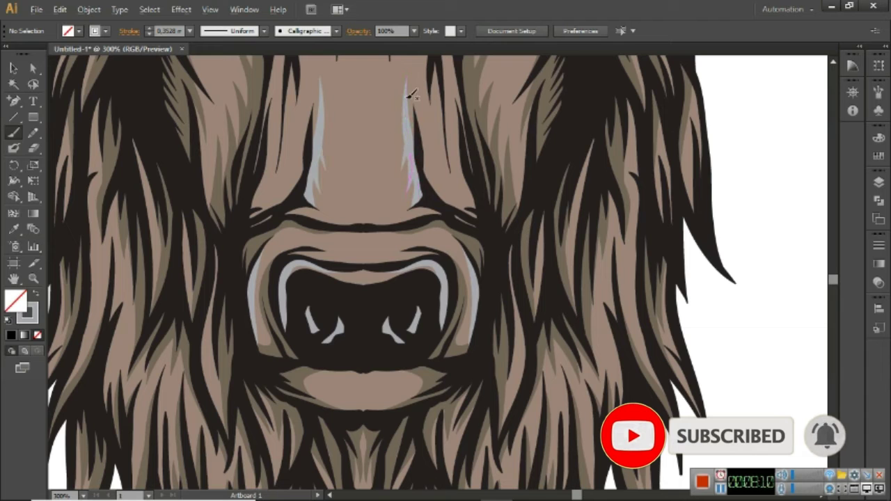
scroll(412, 95, "up", 5)
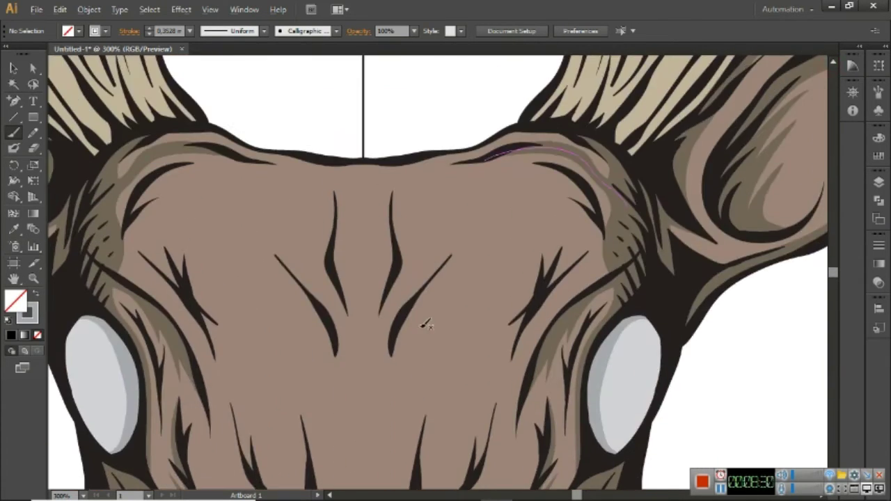
left_click_drag(400, 361, 463, 218)
Undo the stray stroke and paint shading strokes down the right antler's base.
key("ctrl+z")
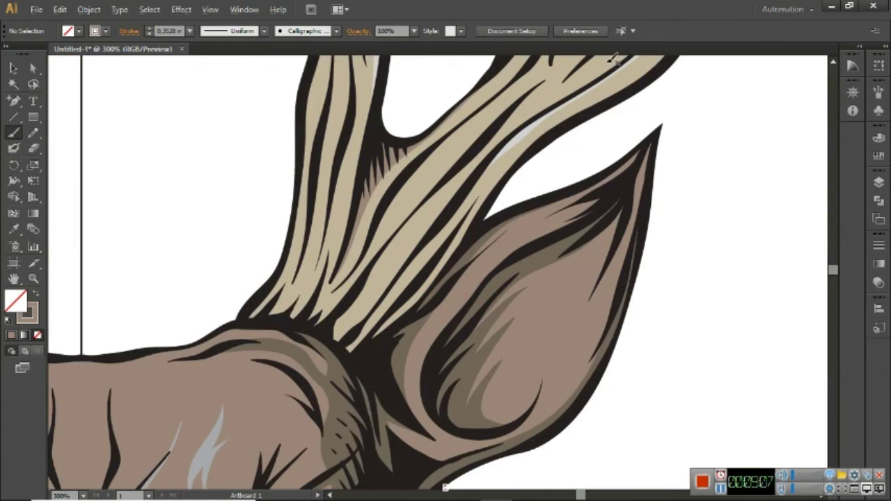
left_click_drag(614, 60, 394, 318)
key("ctrl+z")
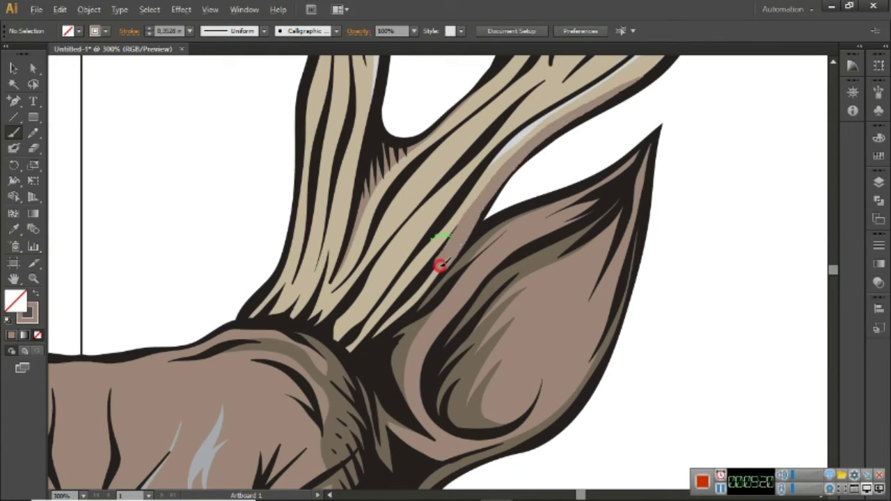
left_click_drag(551, 129, 358, 354)
left_click_drag(461, 198, 348, 352)
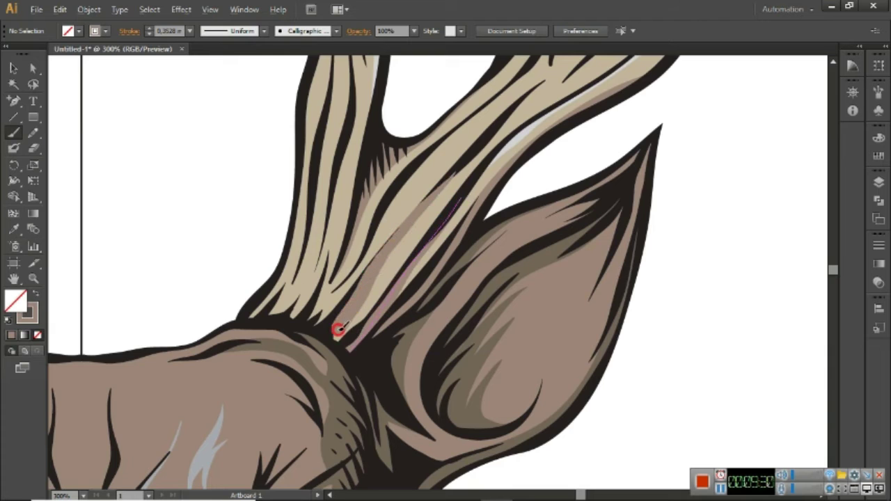
left_click_drag(460, 172, 341, 339)
scroll(347, 126, "up", 2)
left_click_drag(347, 127, 318, 317)
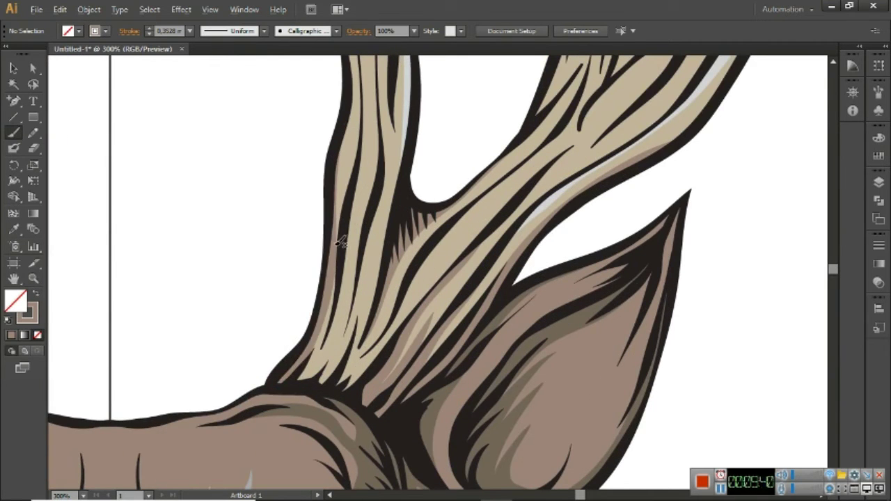
mouse_move(359, 212)
left_mouse_down()
mouse_move(333, 316)
mouse_move(358, 308)
left_mouse_up()
Zoom out and add light highlight strokes along the antler and the top of the head.
left_click(451, 275, "ctrl+alt")
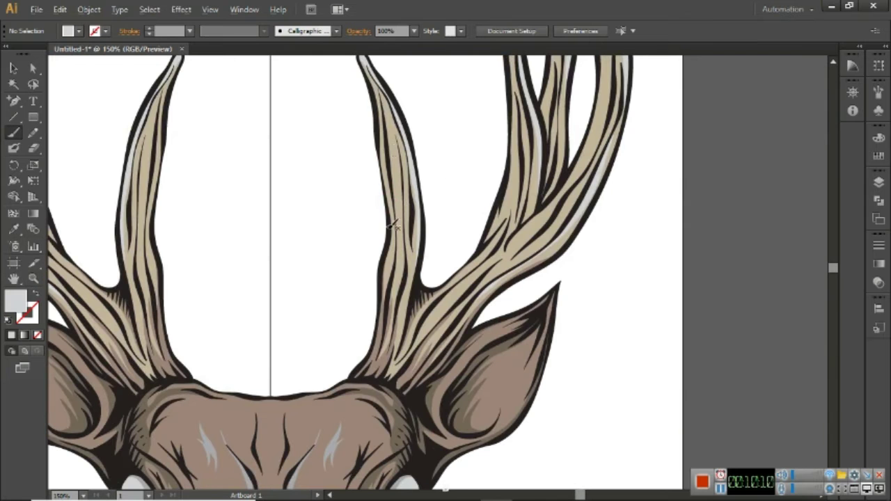
left_click_drag(396, 191, 393, 271)
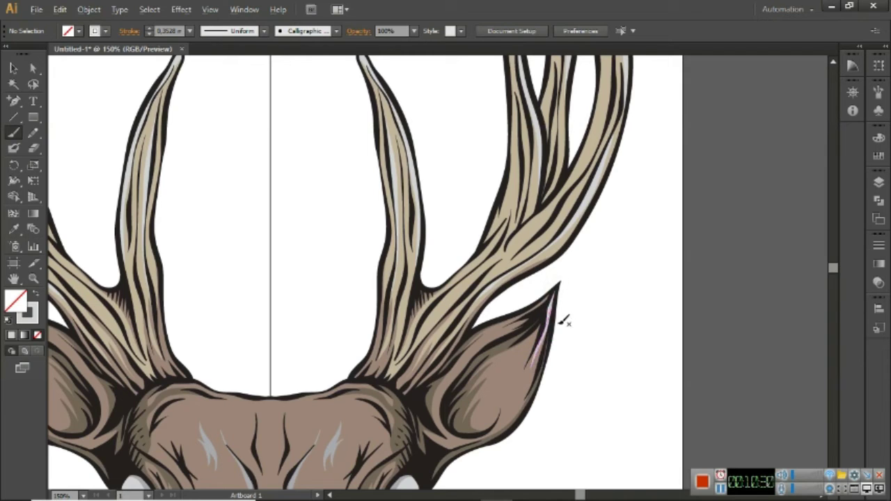
left_click_drag(287, 401, 191, 384)
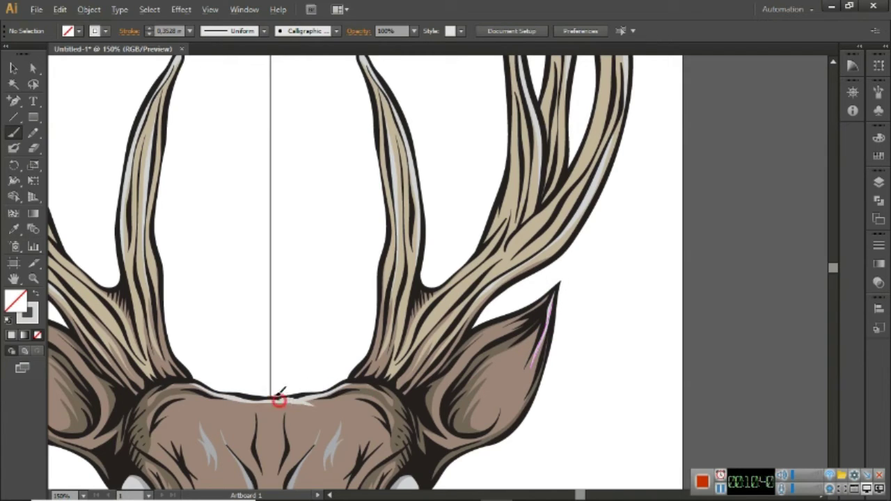
left_click(831, 279)
Paint white highlight strokes along the neck edge and the right fur edges.
key("ctrl+plus")
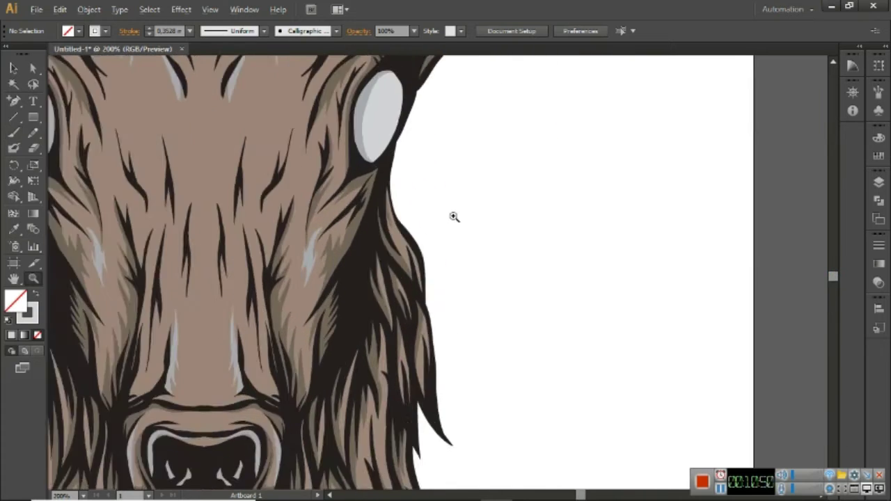
left_click_drag(352, 200, 410, 362)
scroll(478, 386, "down", 5)
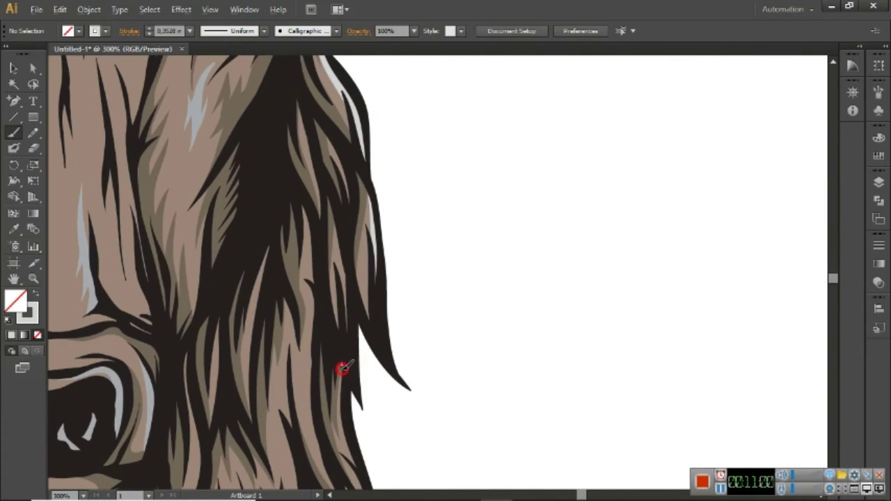
left_click(416, 293)
key("b")
left_click_drag(371, 182, 395, 278)
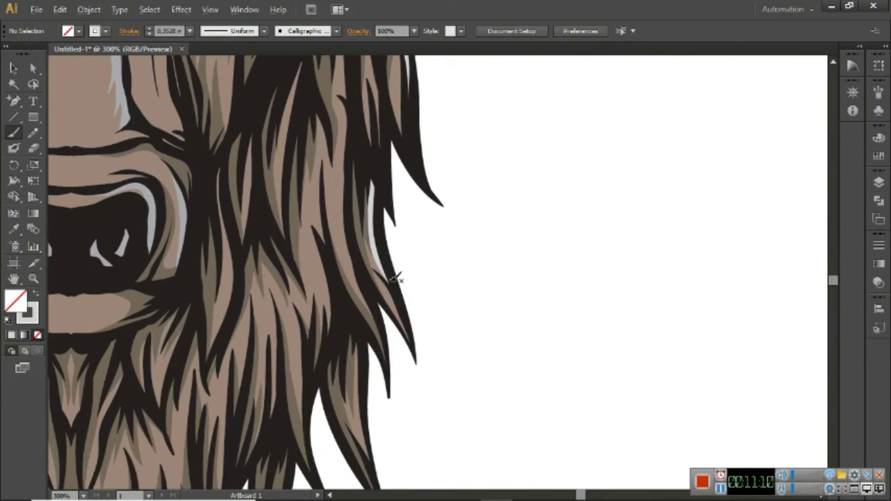
key("ctrl+minus")
left_click_drag(387, 81, 414, 228)
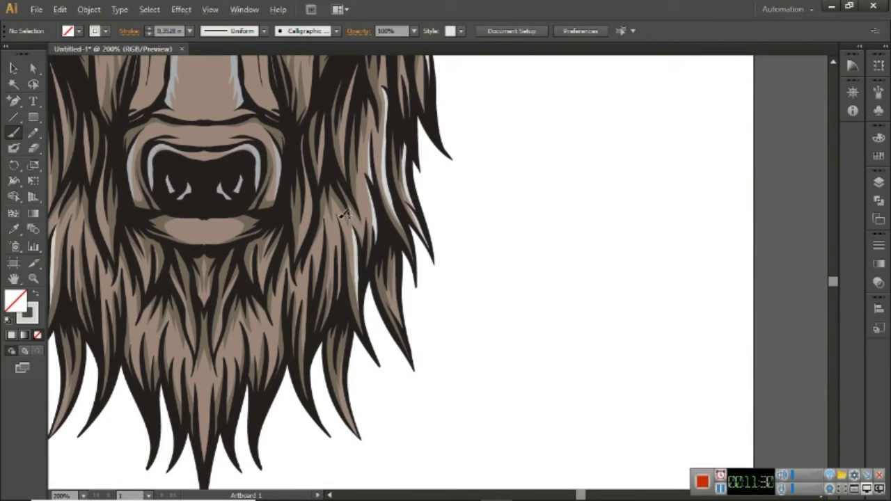
Brush white highlights down two long cheek fur strands.
key("ctrl+plus")
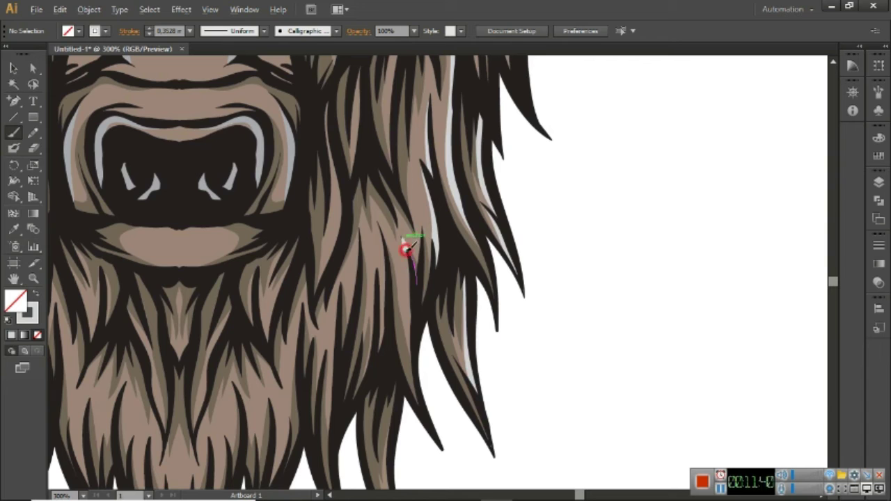
left_click_drag(380, 213, 382, 391)
key("ctrl+minus")
key("ctrl+plus")
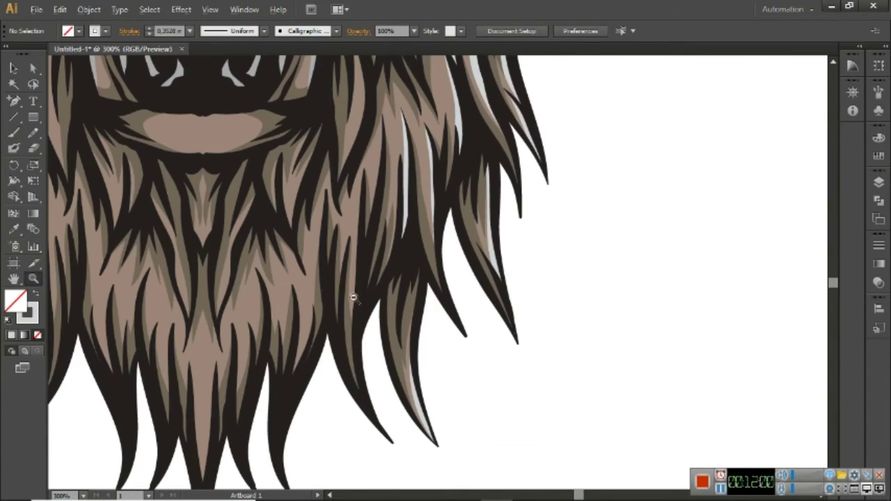
left_click_drag(298, 292, 299, 365)
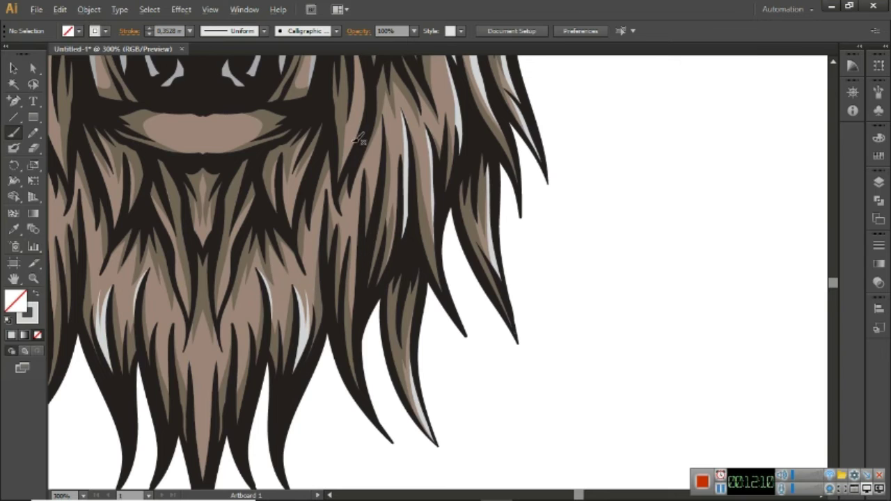
Paint white highlights down the central beard strand and across the upper beard.
key("ctrl+minus")
scroll(390, 264, "down", 3)
key("ctrl+plus")
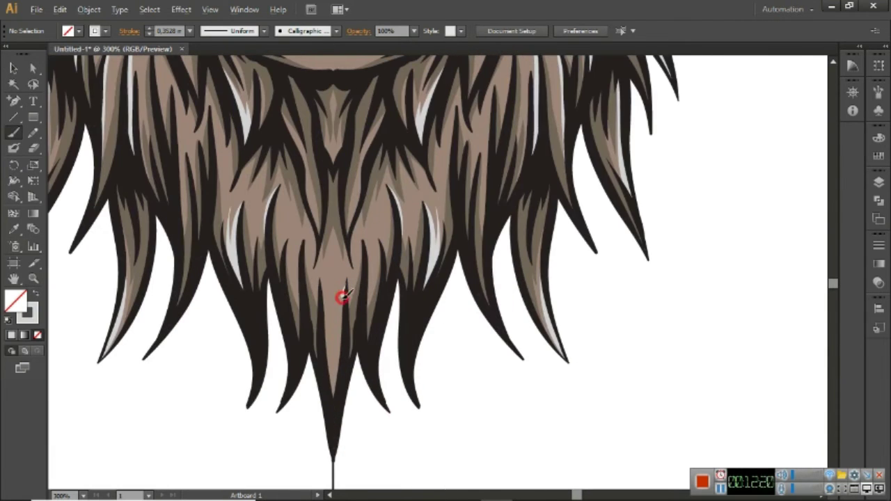
left_click_drag(342, 296, 333, 390)
key("ctrl+minus")
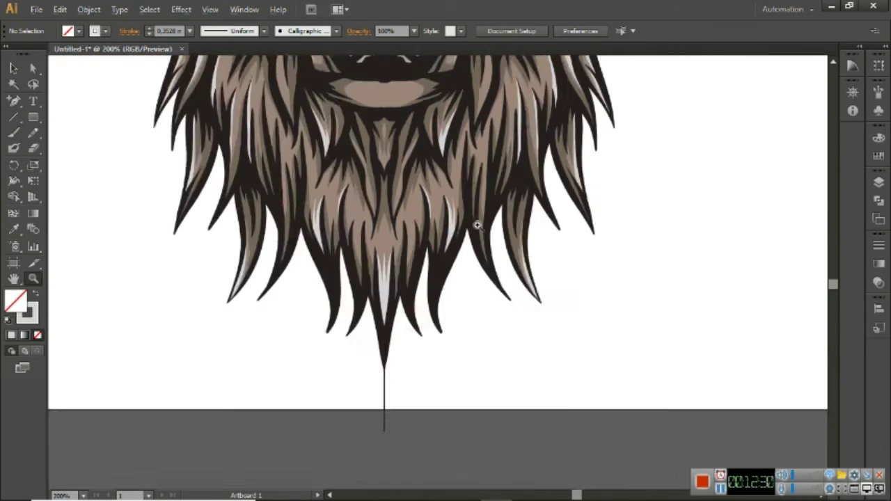
key("ctrl+plus")
key("ctrl+plus")
mouse_move(223, 316)
left_mouse_down()
mouse_move(275, 148)
mouse_move(327, 202)
left_mouse_up()
Add several white highlight strands in the hair to the right of the nose.
key("ctrl+minus")
scroll(418, 243, "up", 5)
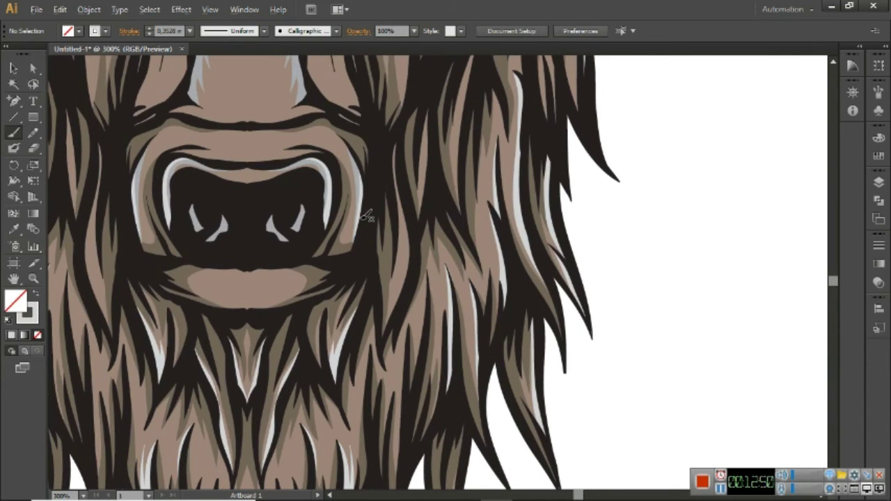
left_click_drag(409, 135, 385, 337)
left_click_drag(428, 100, 422, 218)
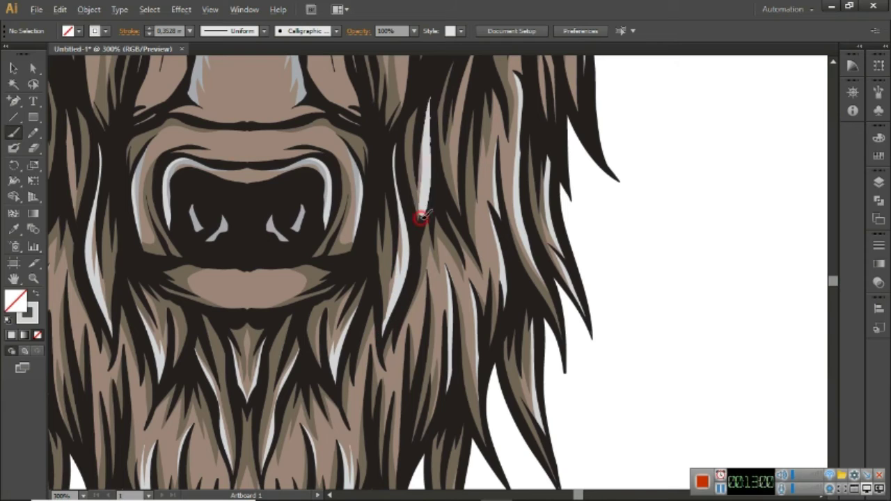
scroll(421, 218, "up", 3)
left_click_drag(461, 353, 480, 161)
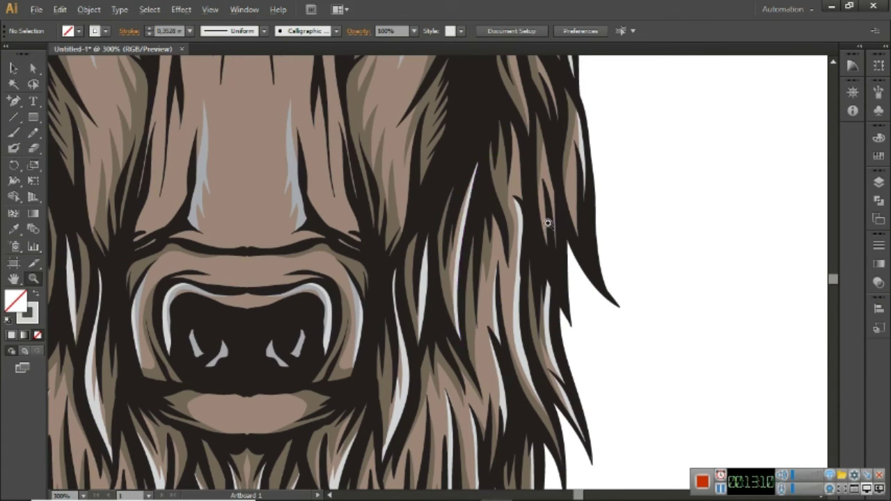
scroll(548, 223, "right", 3)
left_click_drag(424, 162, 417, 247)
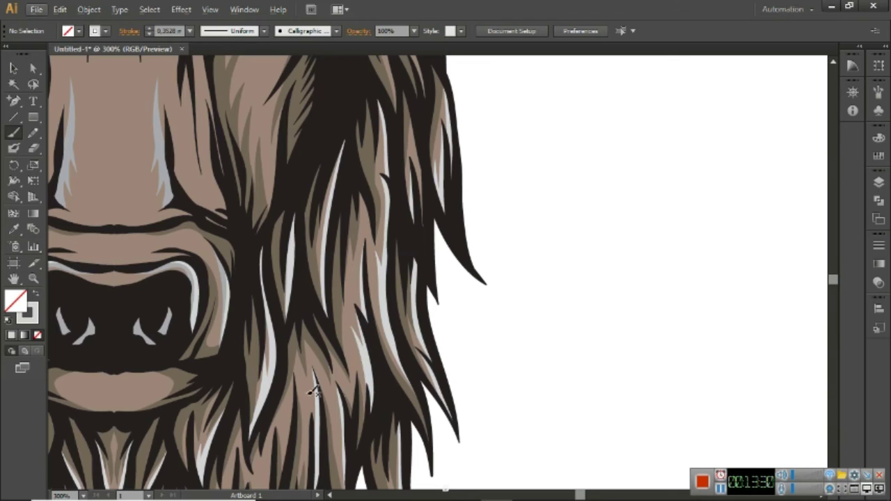
scroll(418, 279, "down", 3)
scroll(390, 223, "left", 2)
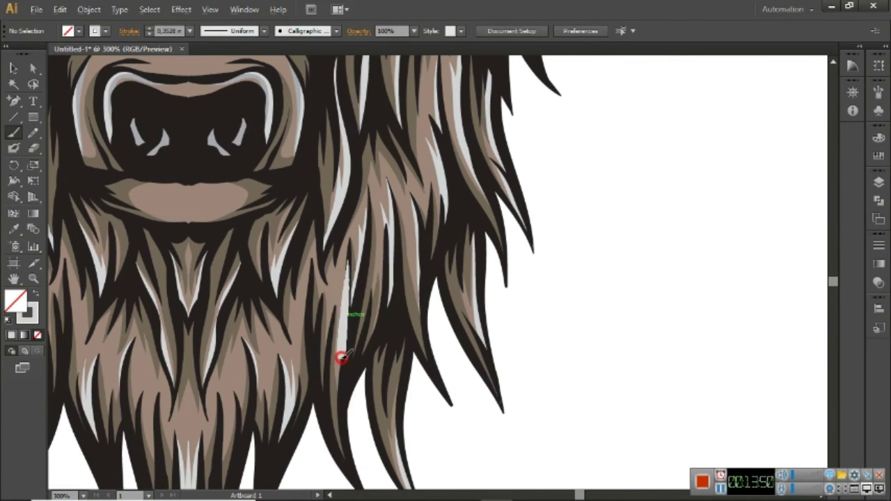
left_click(476, 228, "alt")
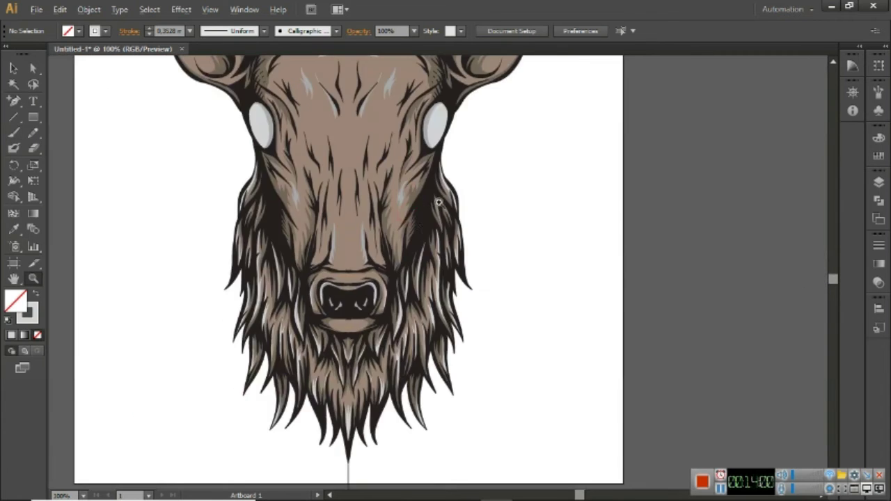
Paint a white highlight along the inner ear edge.
left_click(445, 239)
scroll(431, 240, "up", 3)
scroll(432, 240, "right", 2)
key("b")
left_click_drag(374, 199, 438, 163)
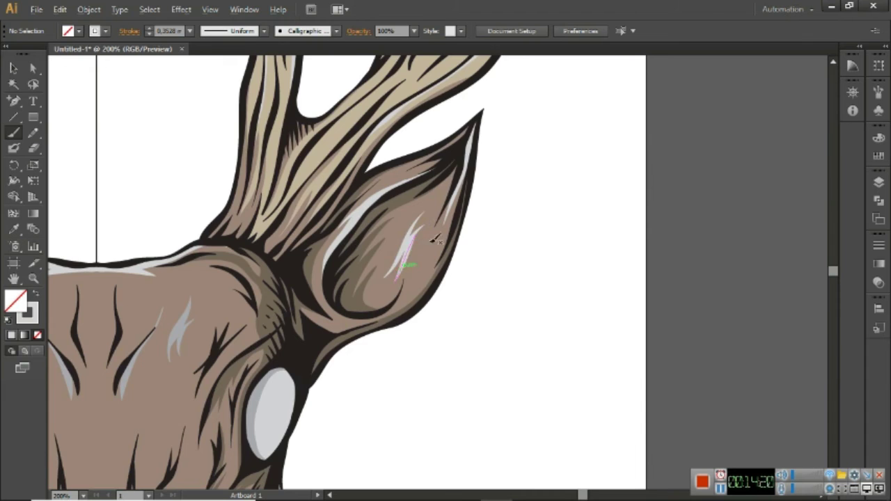
key("z")
left_click(423, 298, "alt")
left_click(429, 312, "alt")
left_click(443, 329)
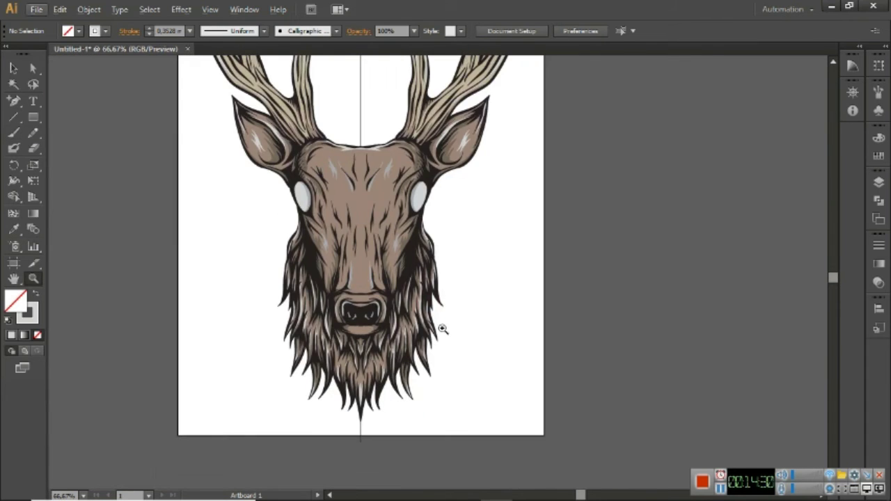
left_click(413, 205)
Undo the last stroke and paint white highlights on the forehead.
key("b")
key("ctrl+z")
key("z")
left_click(391, 288)
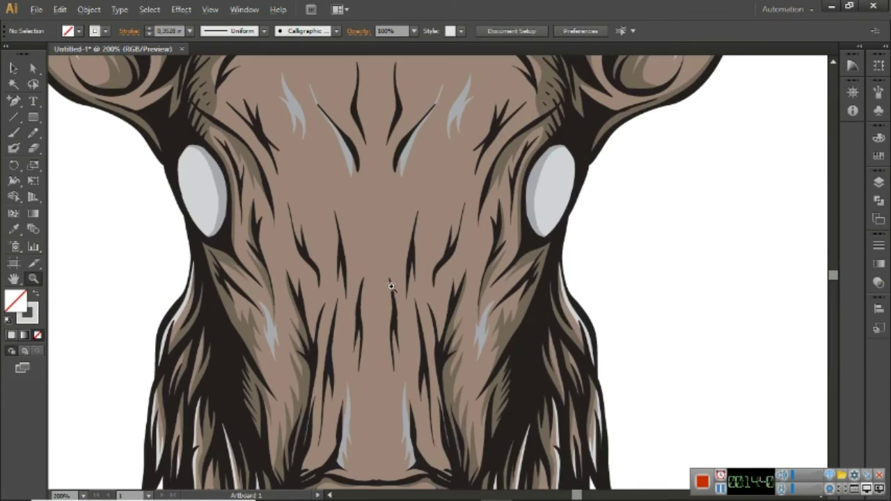
left_click_drag(409, 242, 404, 257)
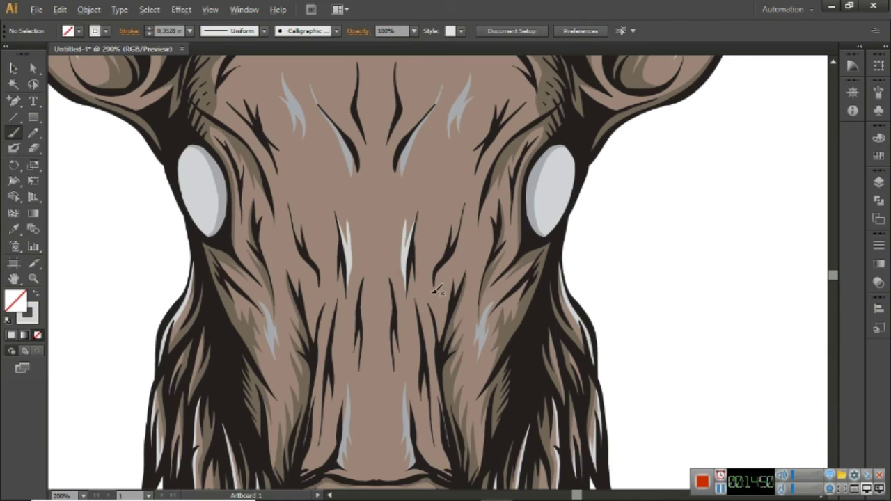
Select all Layer 5 artwork and expand the painted highlight strokes via Object > Expand.
key("z")
left_click(483, 271, "alt")
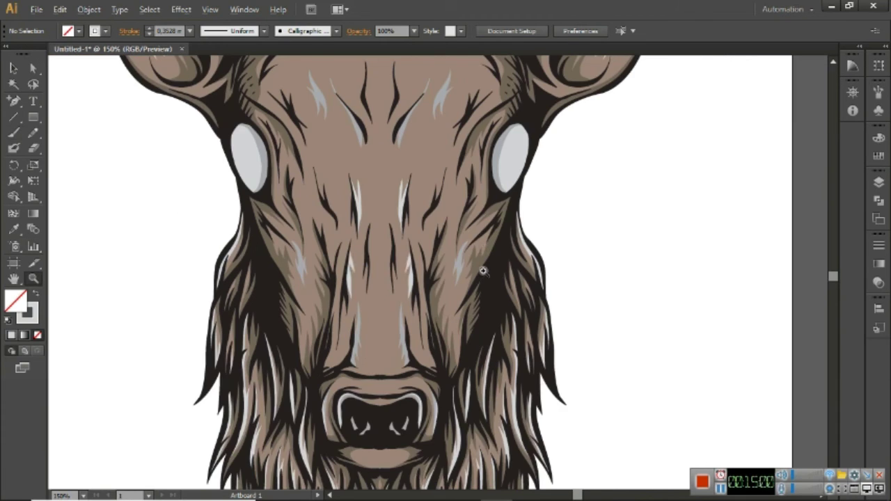
left_click(473, 236, "alt")
left_click(452, 156)
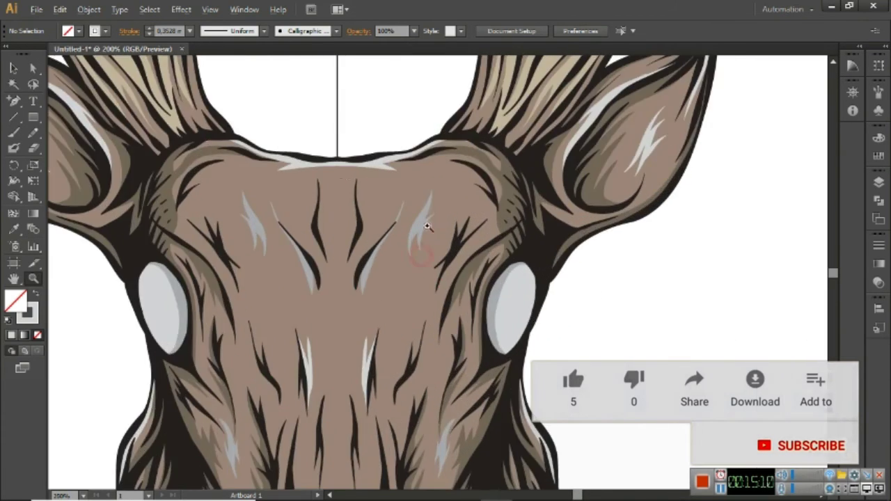
left_click(459, 217, "alt")
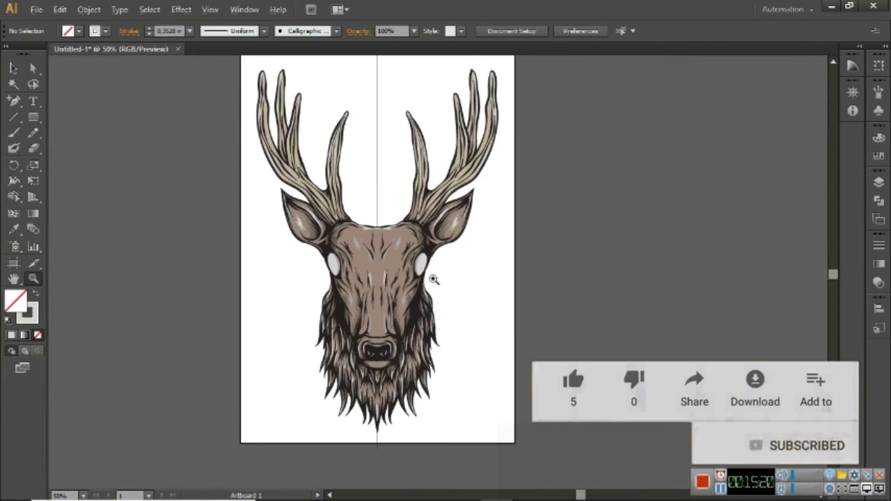
left_click(878, 181)
left_click(844, 203)
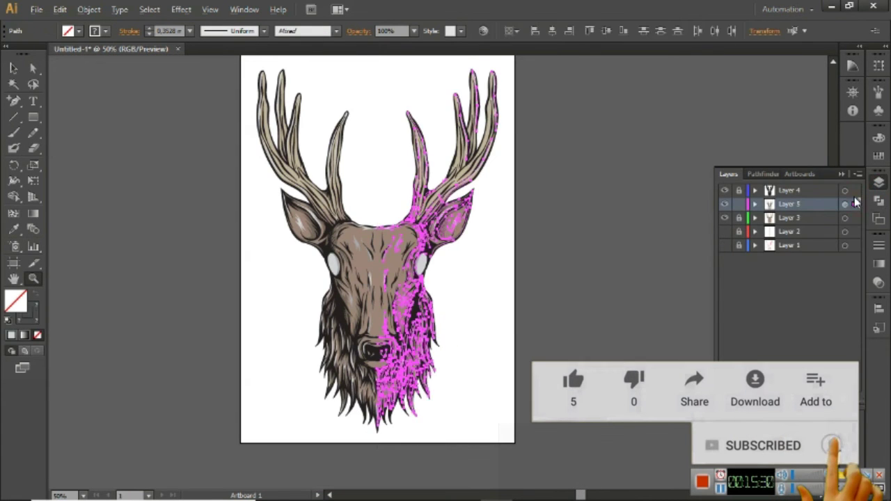
left_click(90, 9)
left_click(125, 163)
left_click(412, 324)
Delete the stray horizontal line path and add a new Layer 6.
right_click(473, 291)
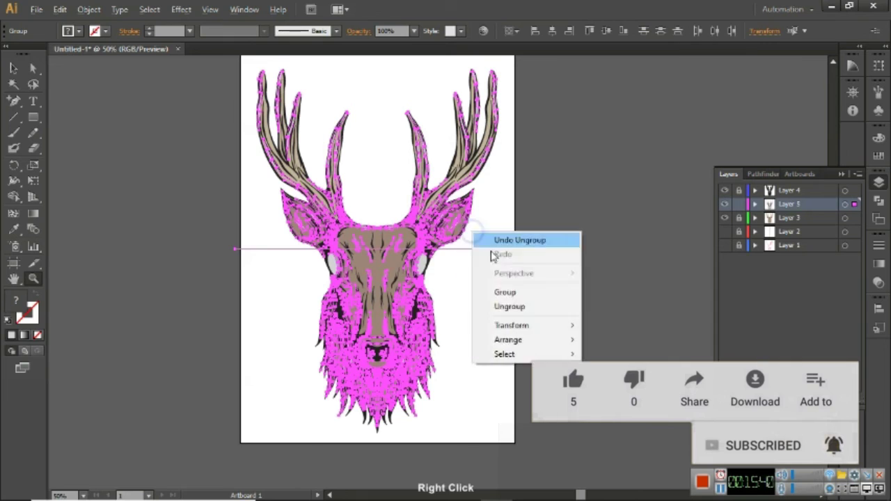
left_click(507, 304)
right_click(461, 223)
left_click(199, 197)
left_click_drag(545, 227, 503, 305)
key("Delete")
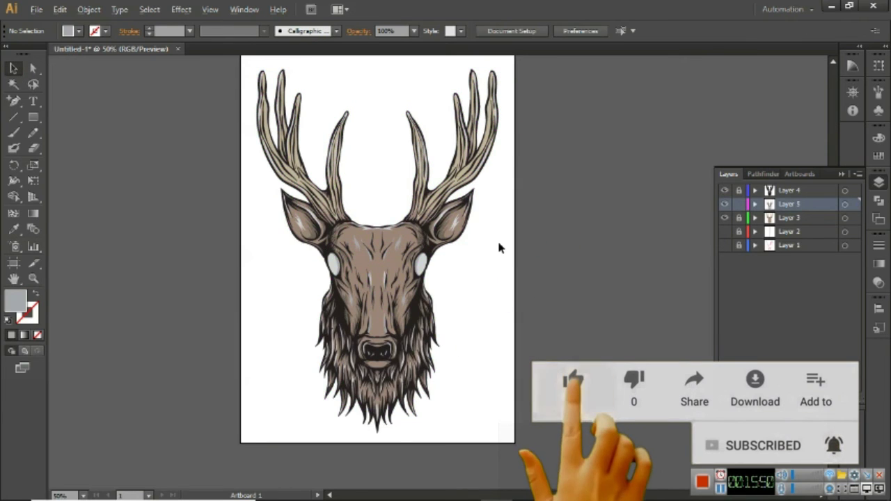
left_click(790, 231)
key("ctrl+l")
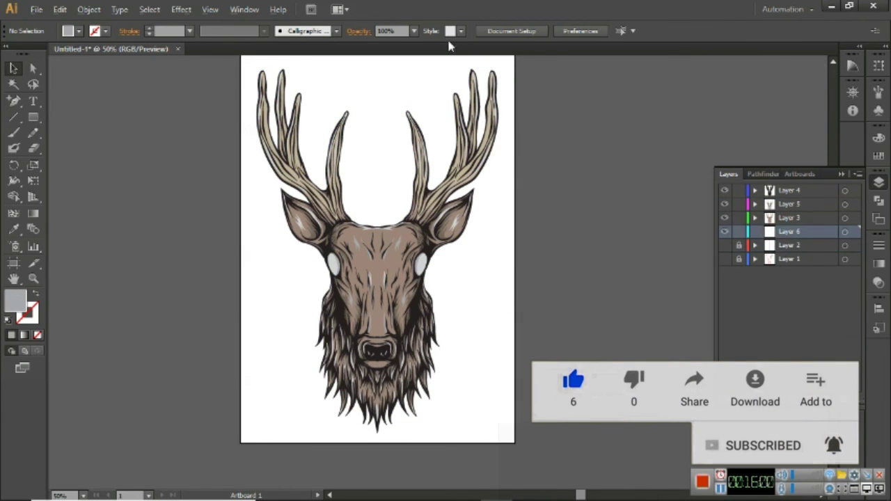
On Layer 6, draw a page-sized rectangle filled with light grey.
scroll(376, 250, "up", 1)
left_click(33, 117)
left_click_drag(240, 71, 514, 459)
double_click(15, 299)
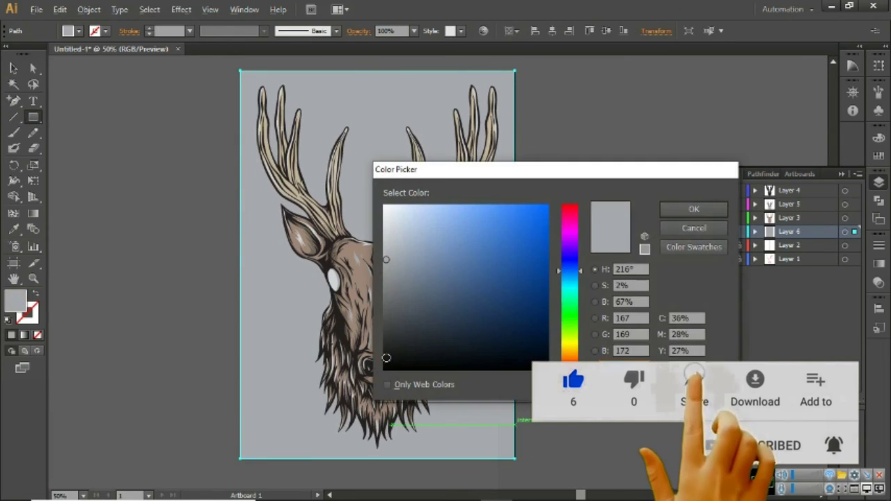
left_click(370, 384)
left_click(680, 208)
Deselect the background rectangle and zoom in on the finished artwork.
key("ctrl+z")
left_click(13, 68)
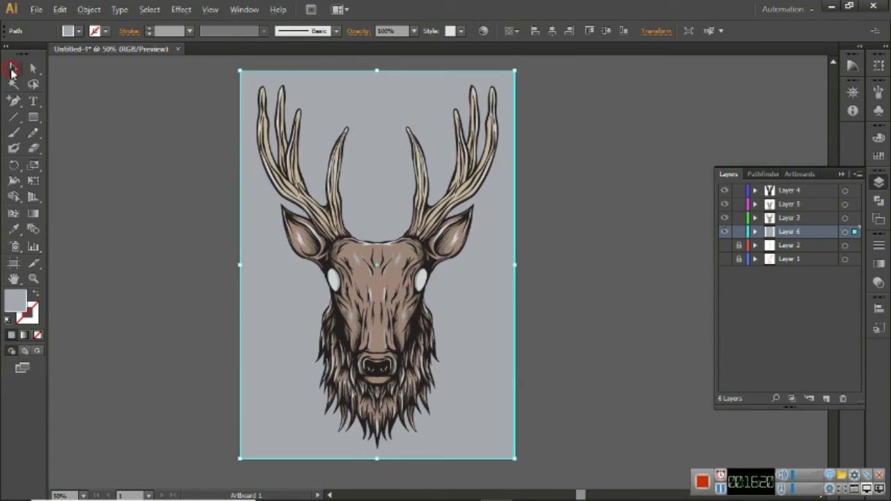
left_click(477, 304)
key("ctrl+minus")
key("z")
left_click(409, 299)
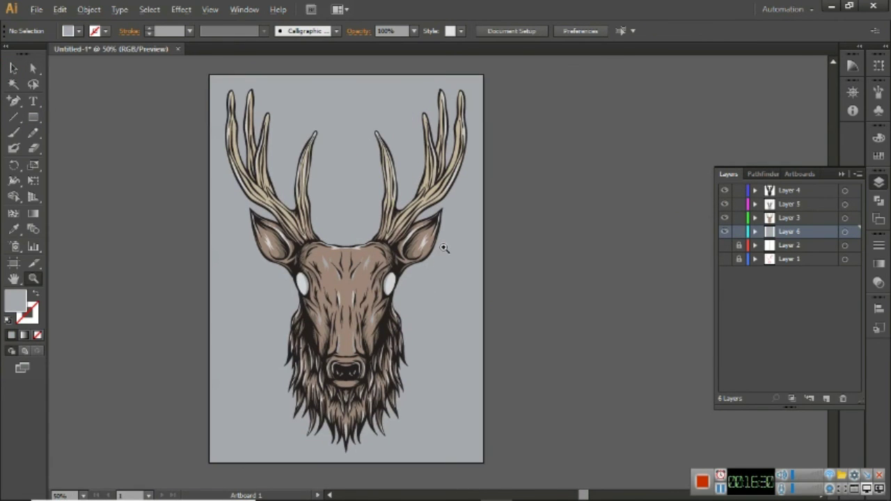